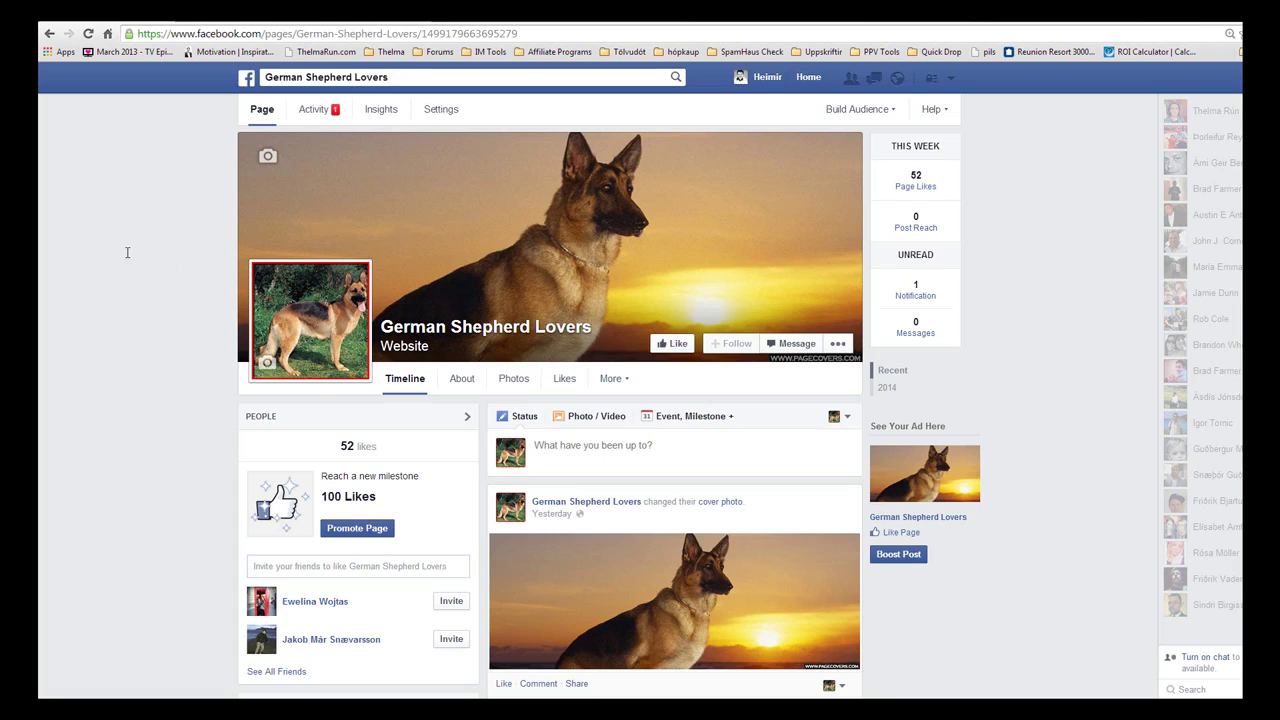
- Start a new post on the German Shepherd Lovers page and switch it to Photo / Video
scroll(360, 364, down, 6)
scroll(614, 408, up, 5)
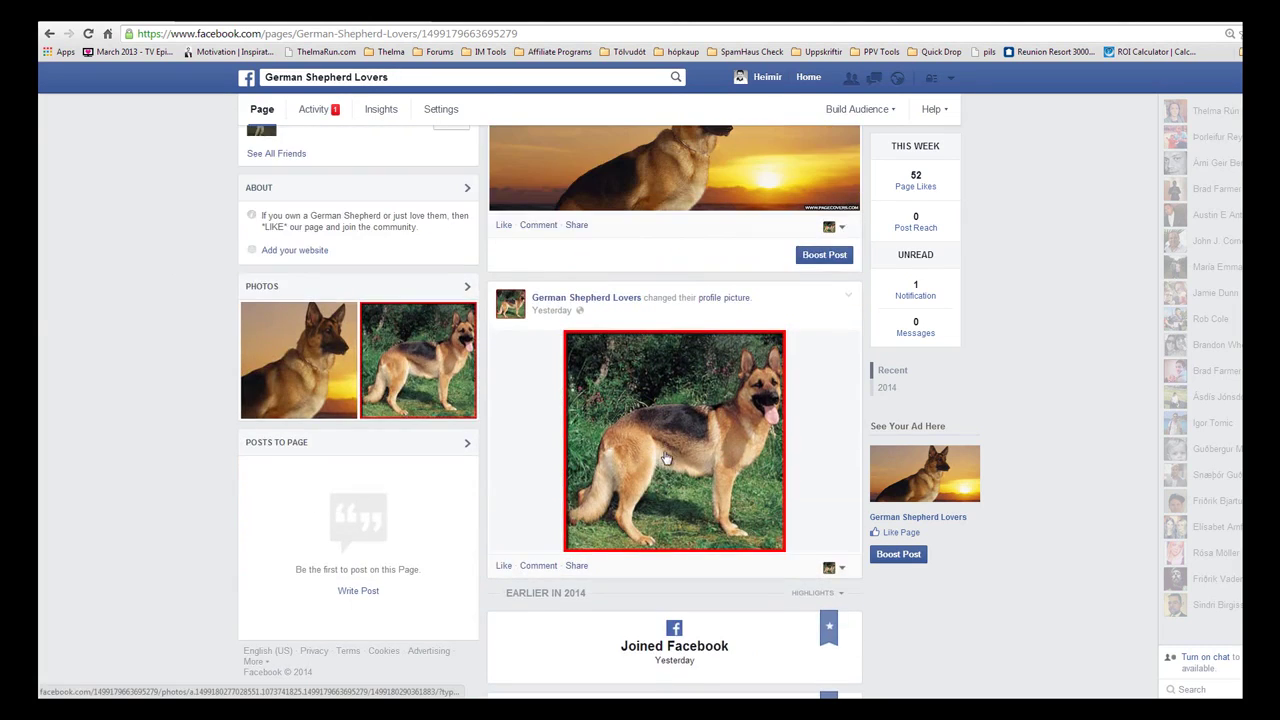
scroll(701, 485, up, 2)
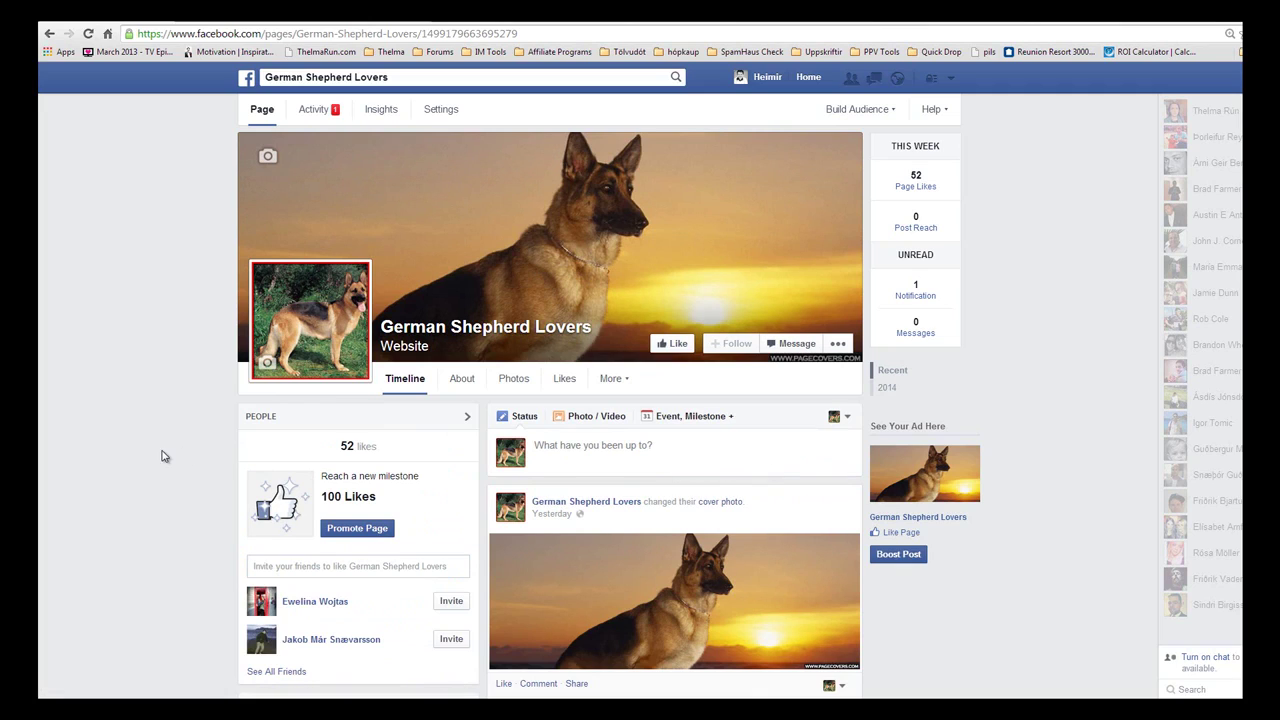
click(614, 445)
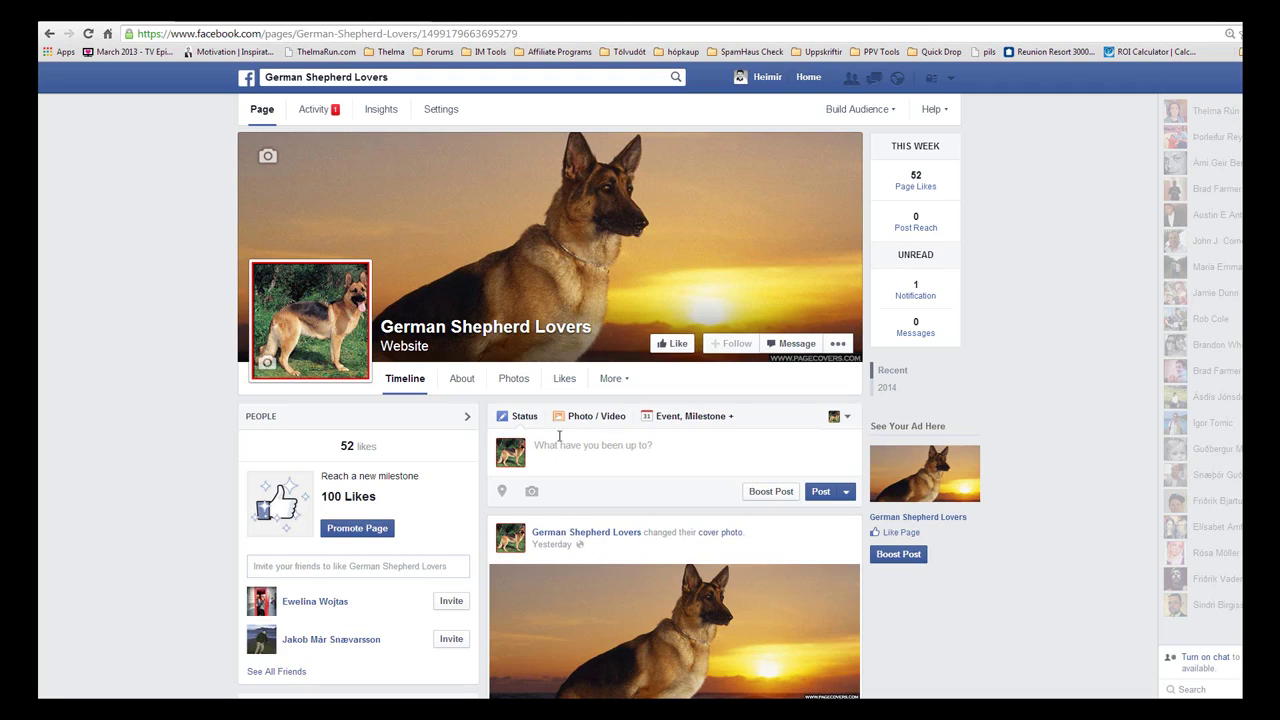
click(595, 428)
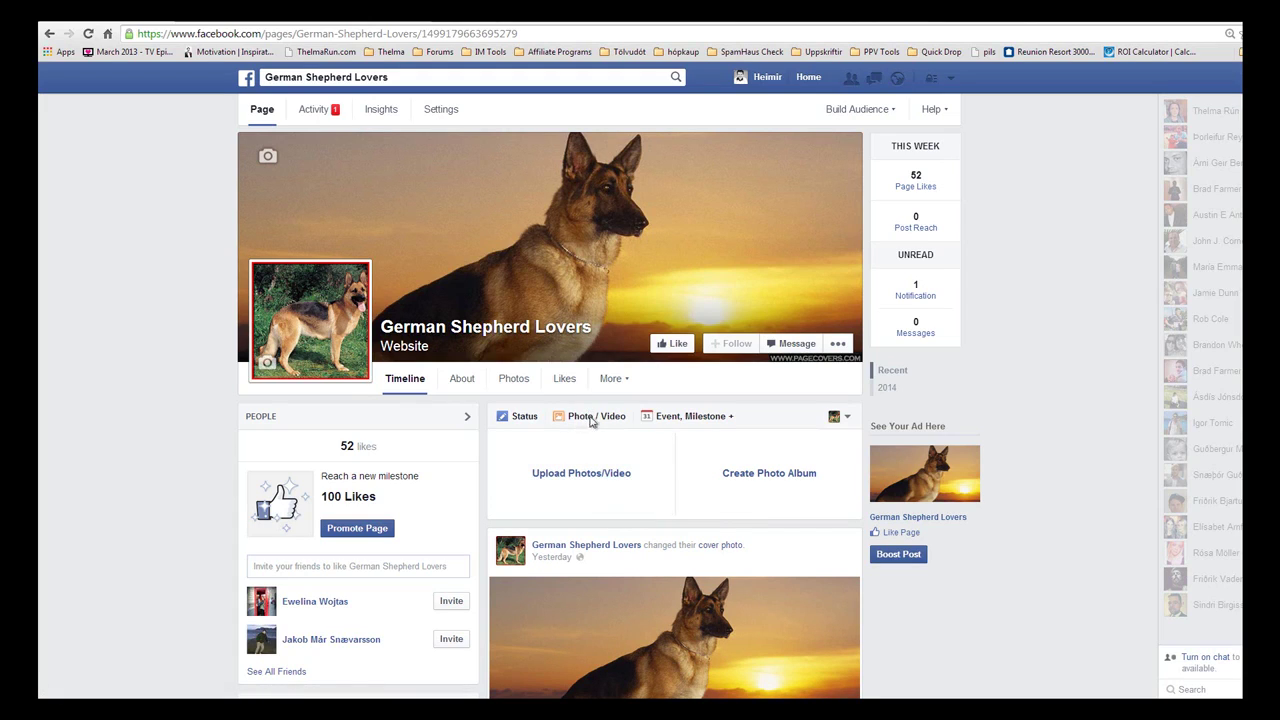
- Attach image 1, the four-puppy photo, and caption it 'Adorable'
click(566, 477)
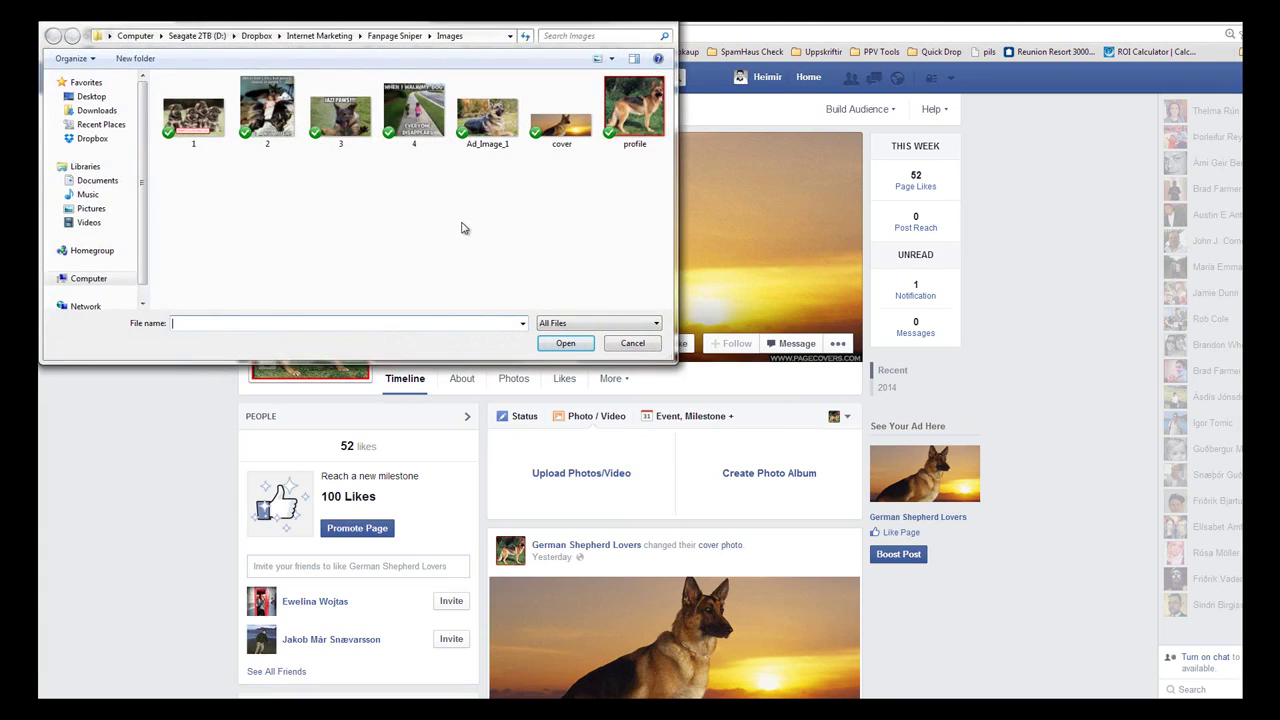
click(196, 126)
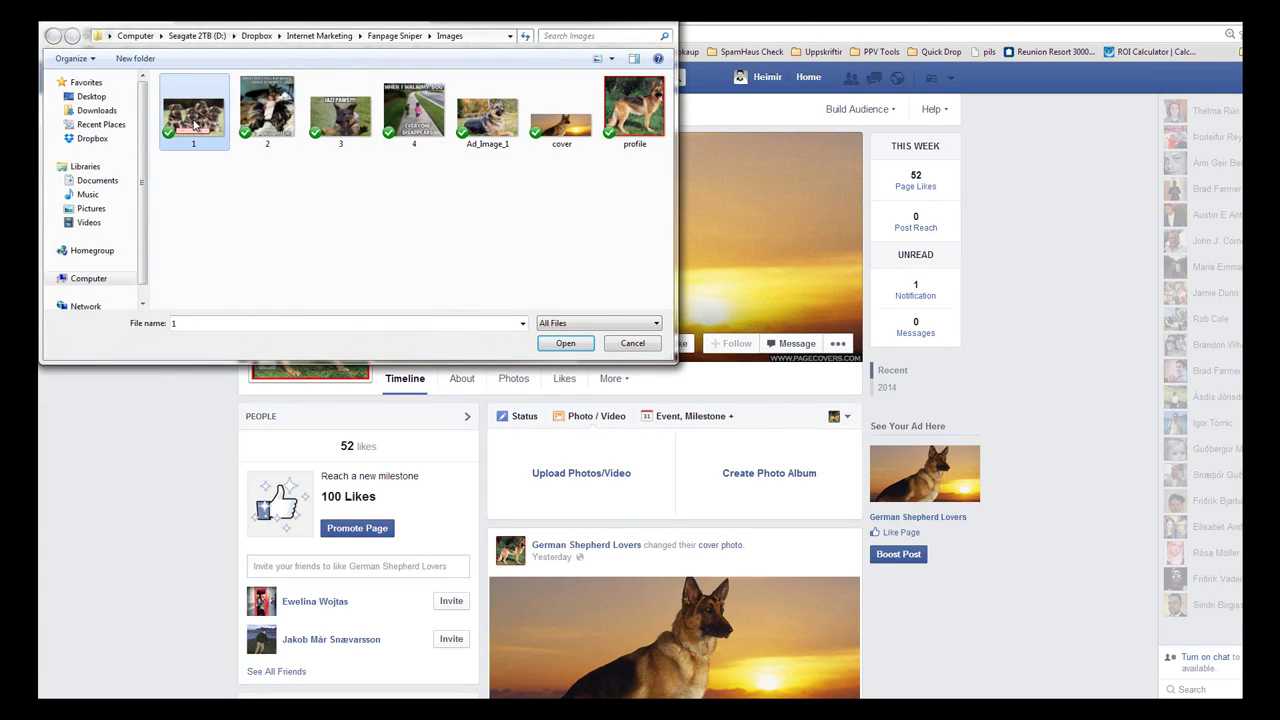
double_click(196, 126)
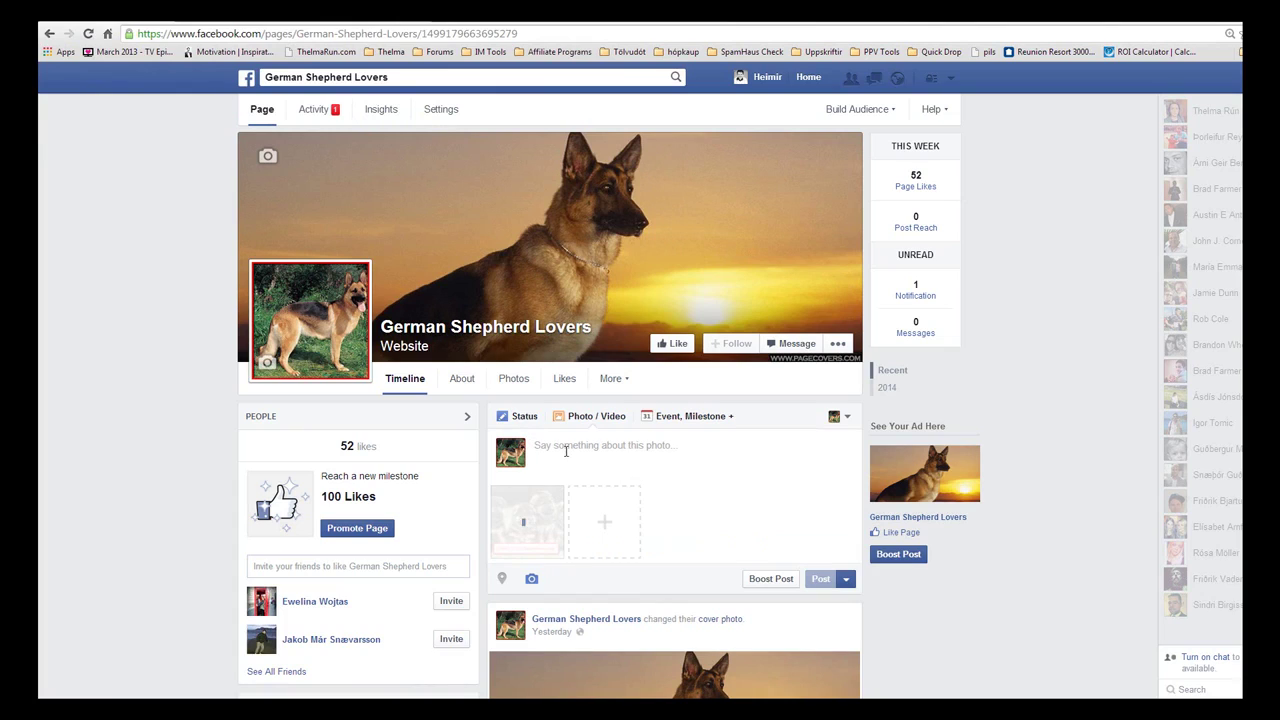
text(Adorabple)
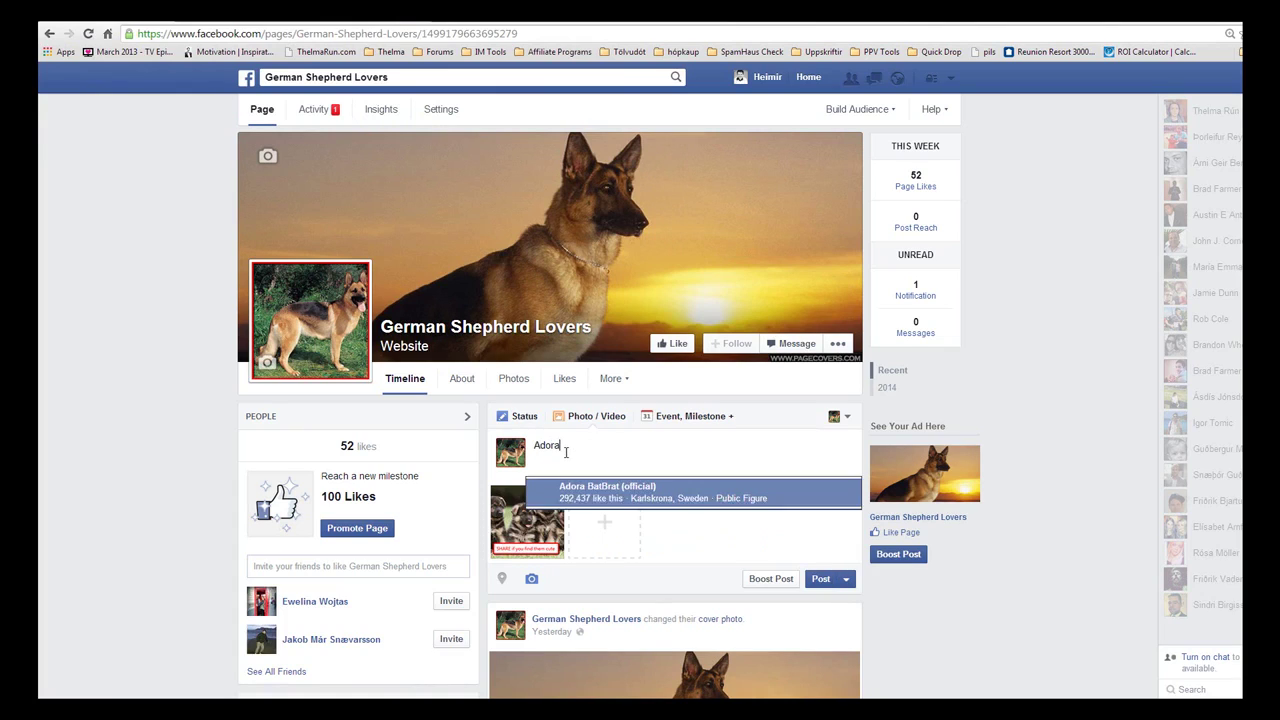
key(BackSpace)
key(BackSpace)
key(BackSpace)
text(le)
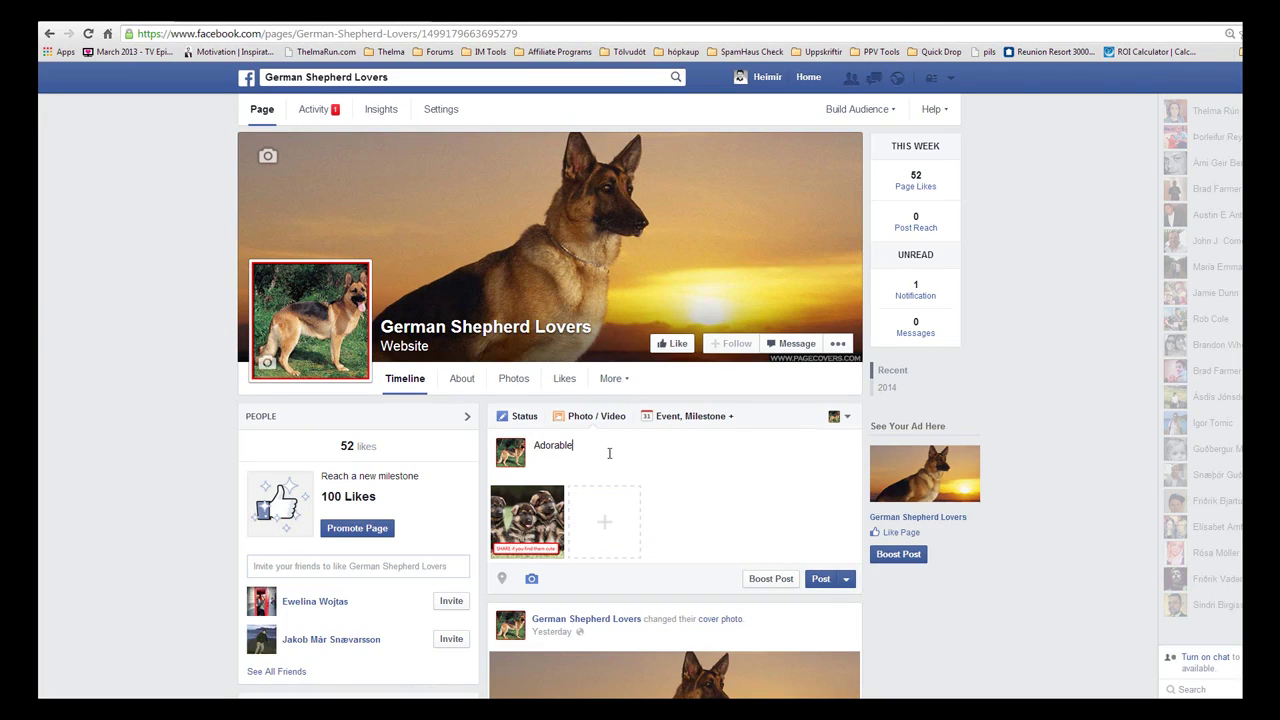
- Replace the caption with 'SHARE this', then with 'Click LIKE'
drag(600, 445, 528, 445)
click(577, 445)
key(ctrl+a)
text(SHARE this)
key(ctrl+a)
text(Click LIKE)
mouse_move(519, 496)
- Change the caption to 'How adorable...' and publish the puppy photo post
drag(580, 445, 534, 445)
click(579, 445)
drag(590, 445, 508, 450)
text(How adora)
text(ble?)
key(BackSpace)
text(...)
click(820, 580)
- Start a new Photo / Video post and upload image 2 from the Images folder
scroll(741, 479, down, 3)
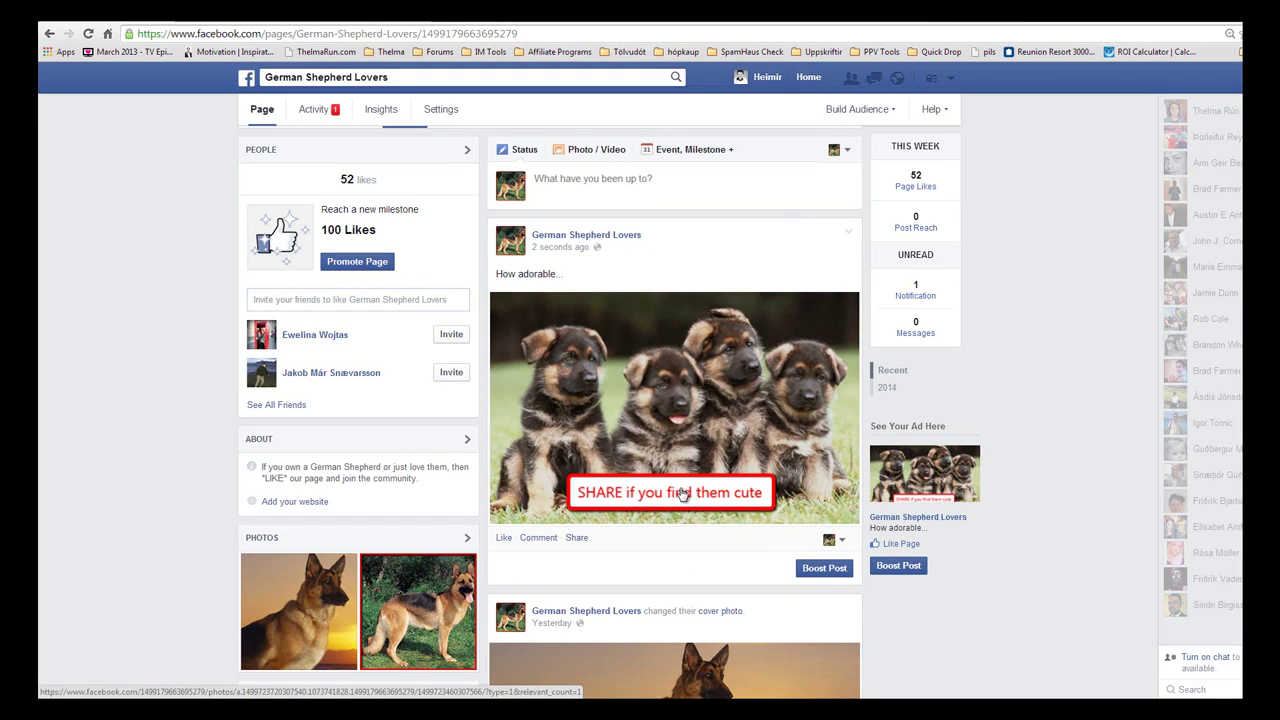
scroll(670, 496, up, 3)
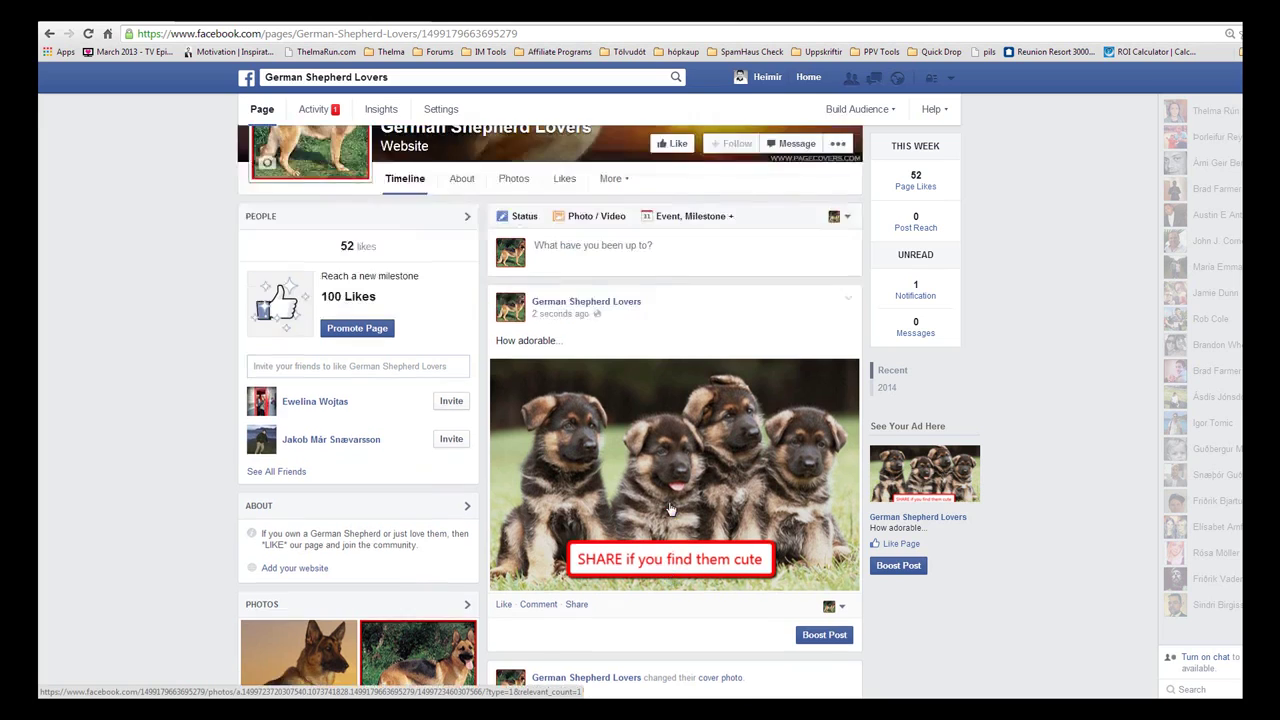
scroll(670, 510, down, 1)
click(592, 285)
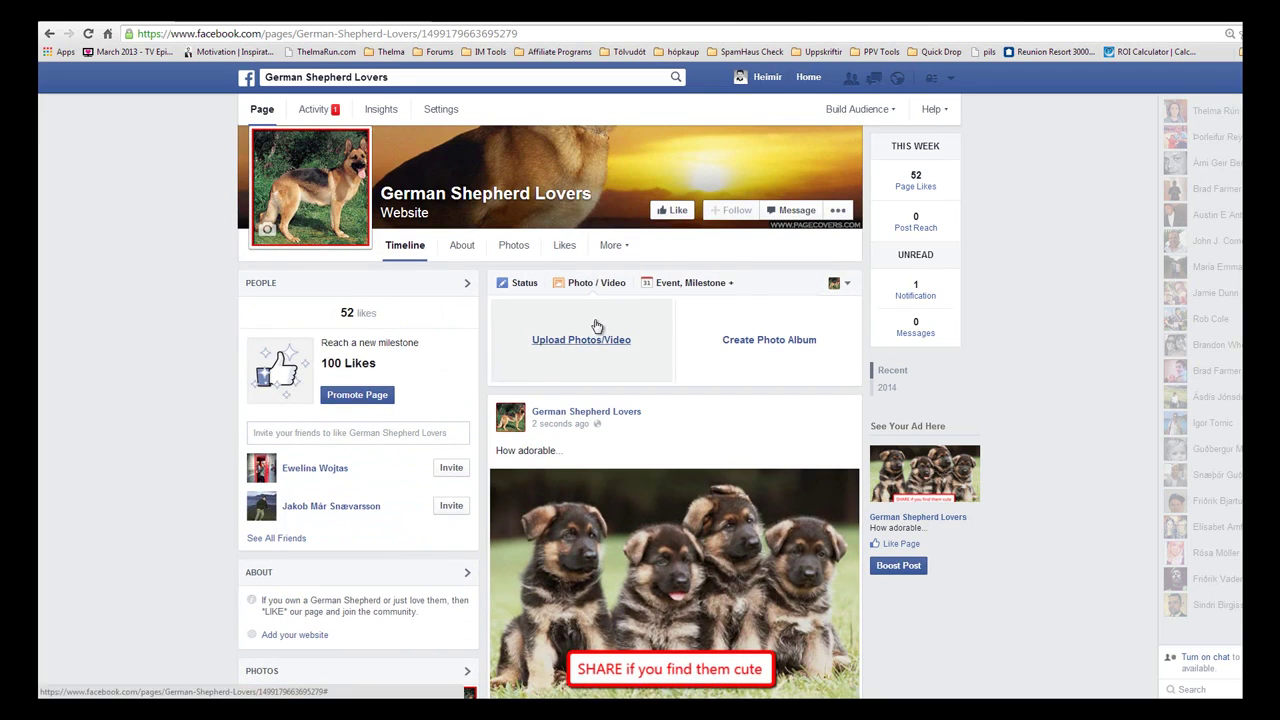
click(595, 337)
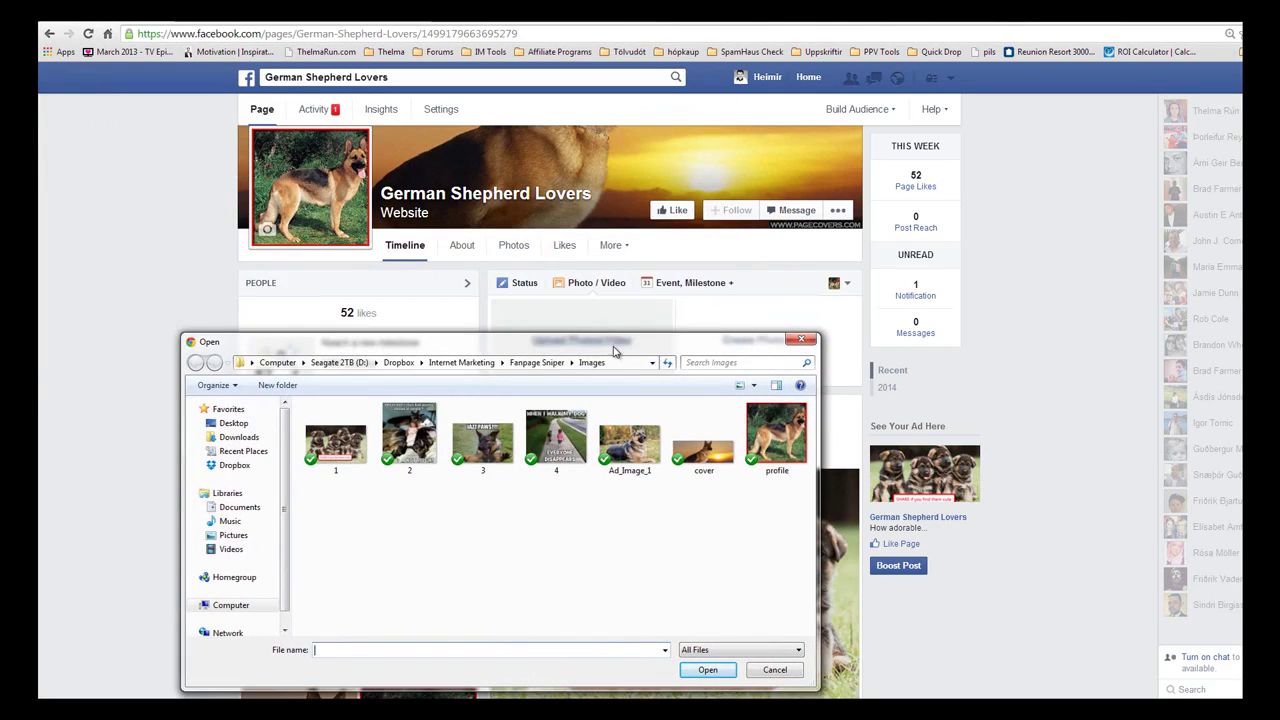
drag(615, 350, 632, 139)
click(435, 240)
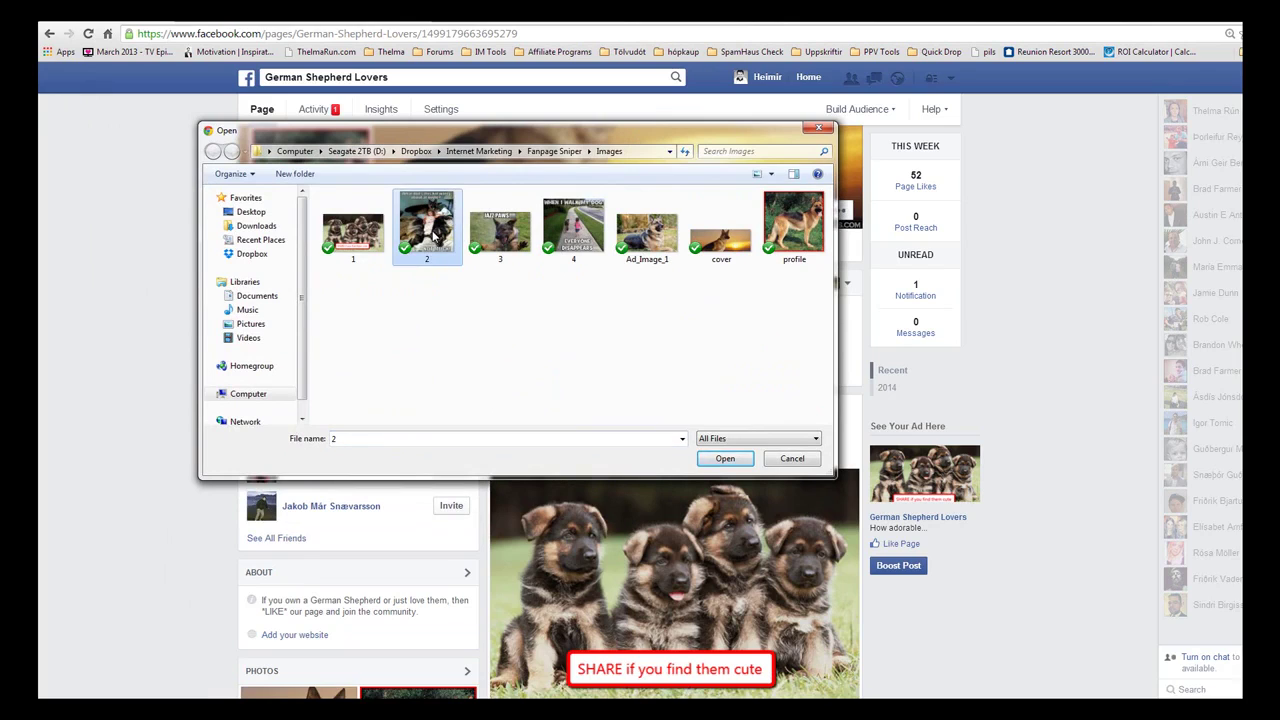
double_click(437, 240)
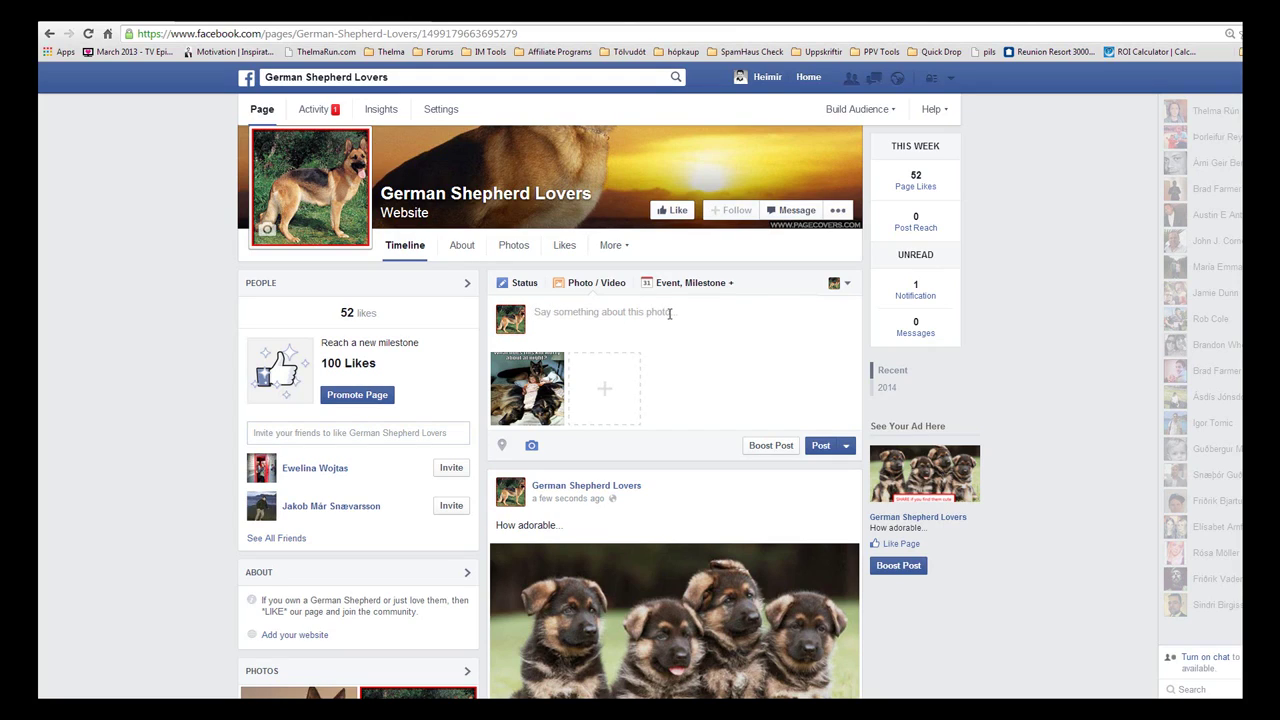
- Caption the image 2 post 'This one sleeps safe' and show the Post button's other publishing options
text(Safe)
key(ctrl+a)
text(This one sleeps safe)
click(846, 446)
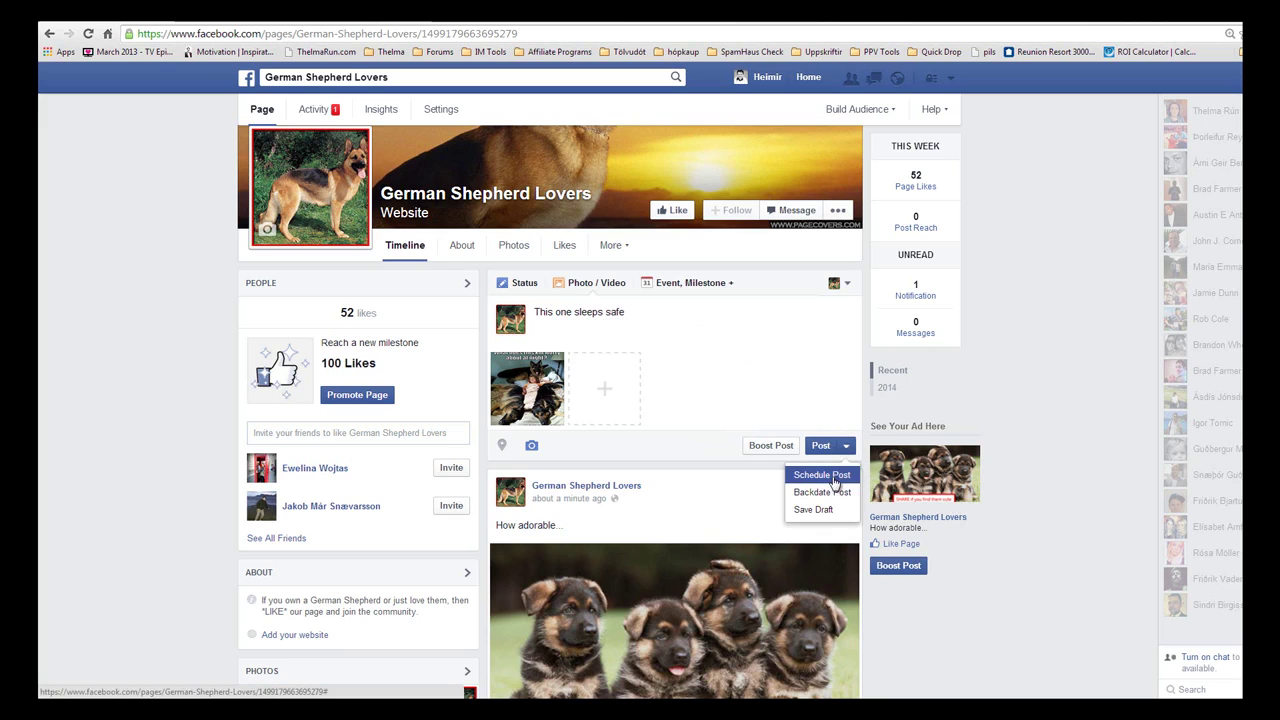
- Schedule the 'This one sleeps safe' post for 5:00 PM on 11/14/2014
click(828, 476)
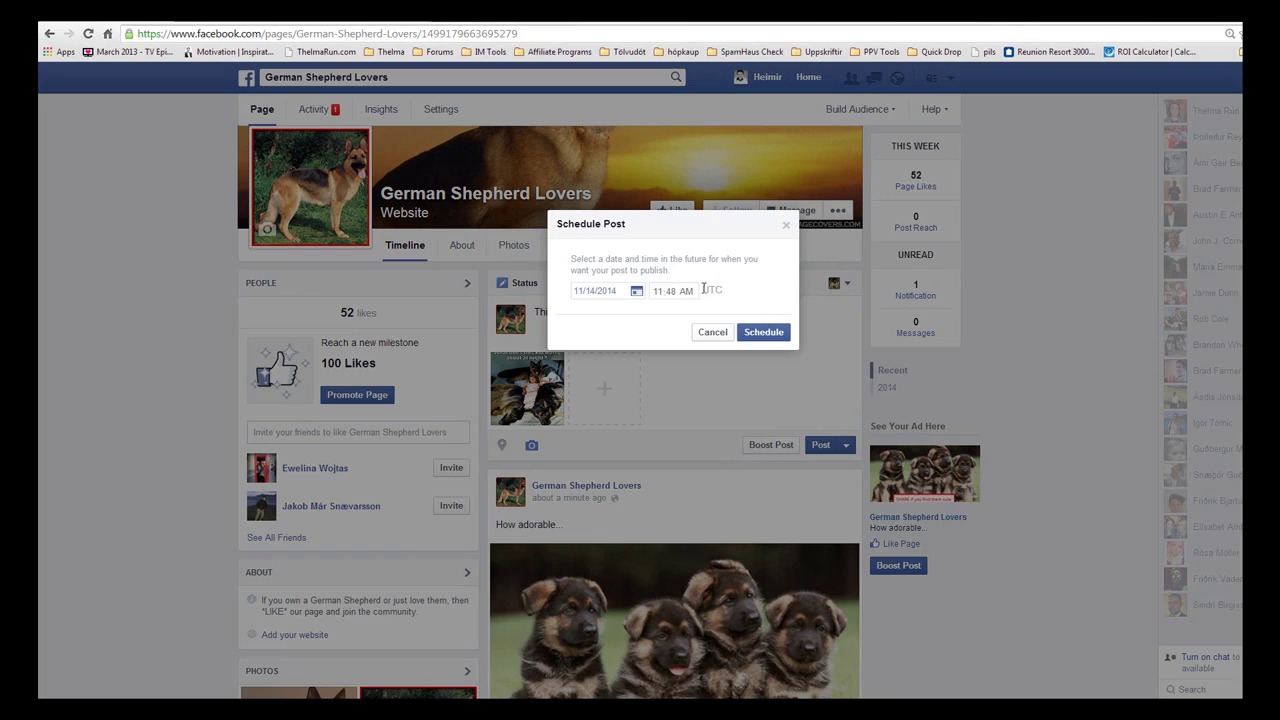
drag(723, 290, 703, 290)
click(711, 290)
click(661, 294)
text(500)
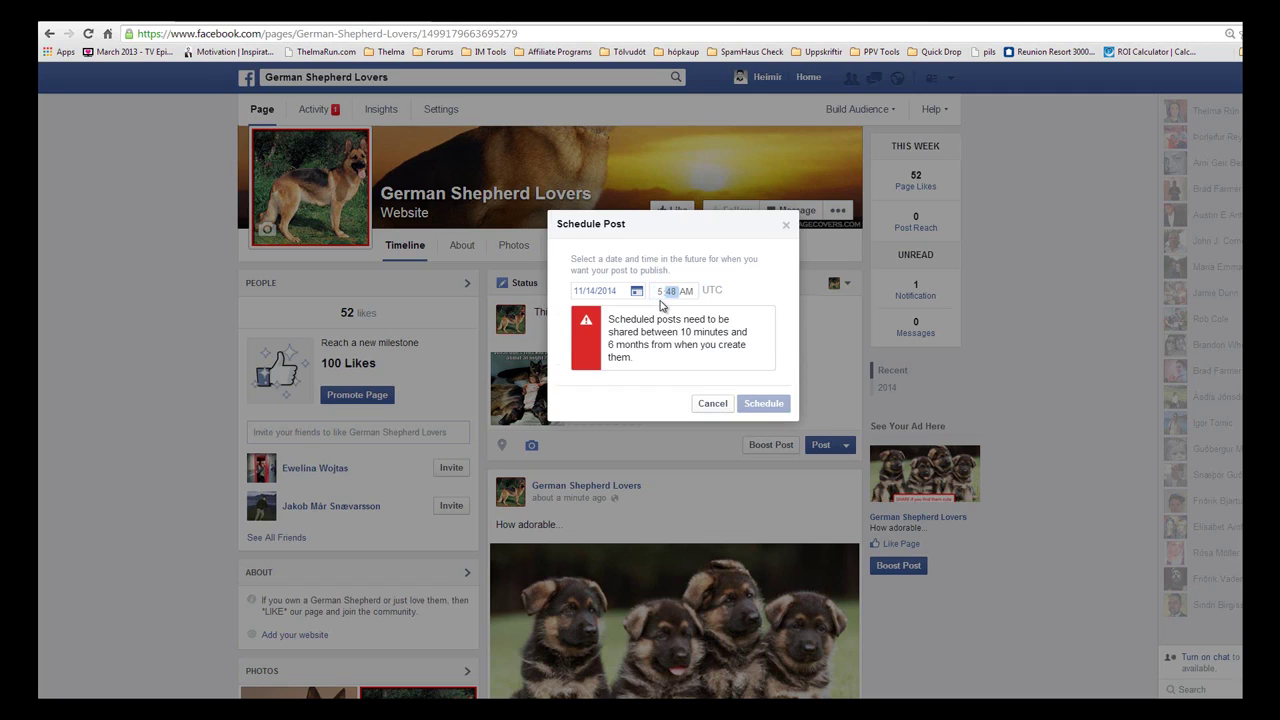
text(p)
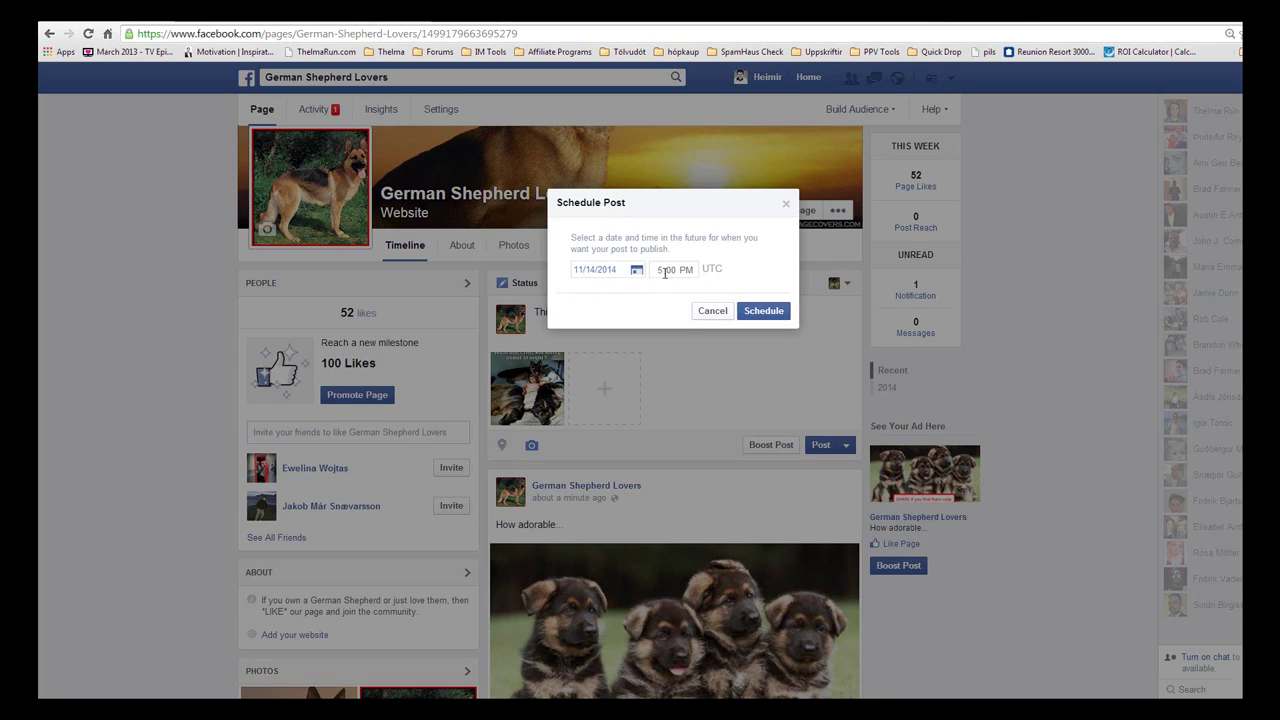
click(762, 311)
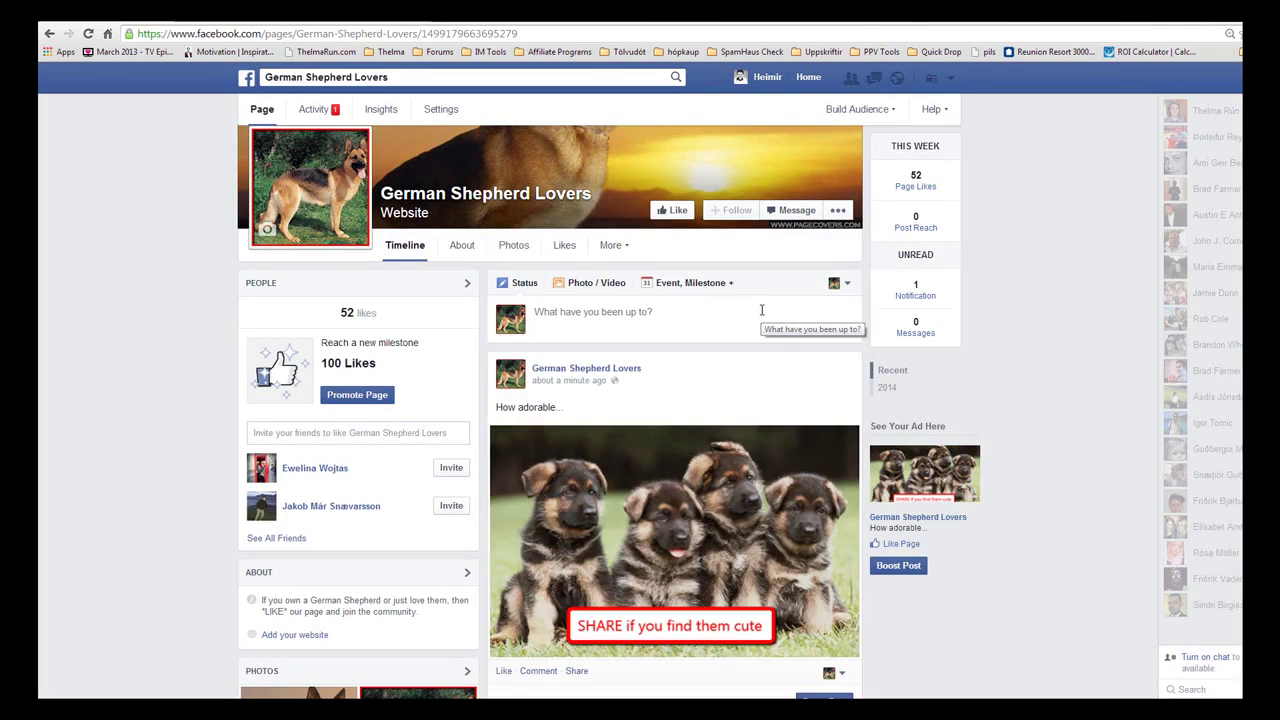
click(588, 283)
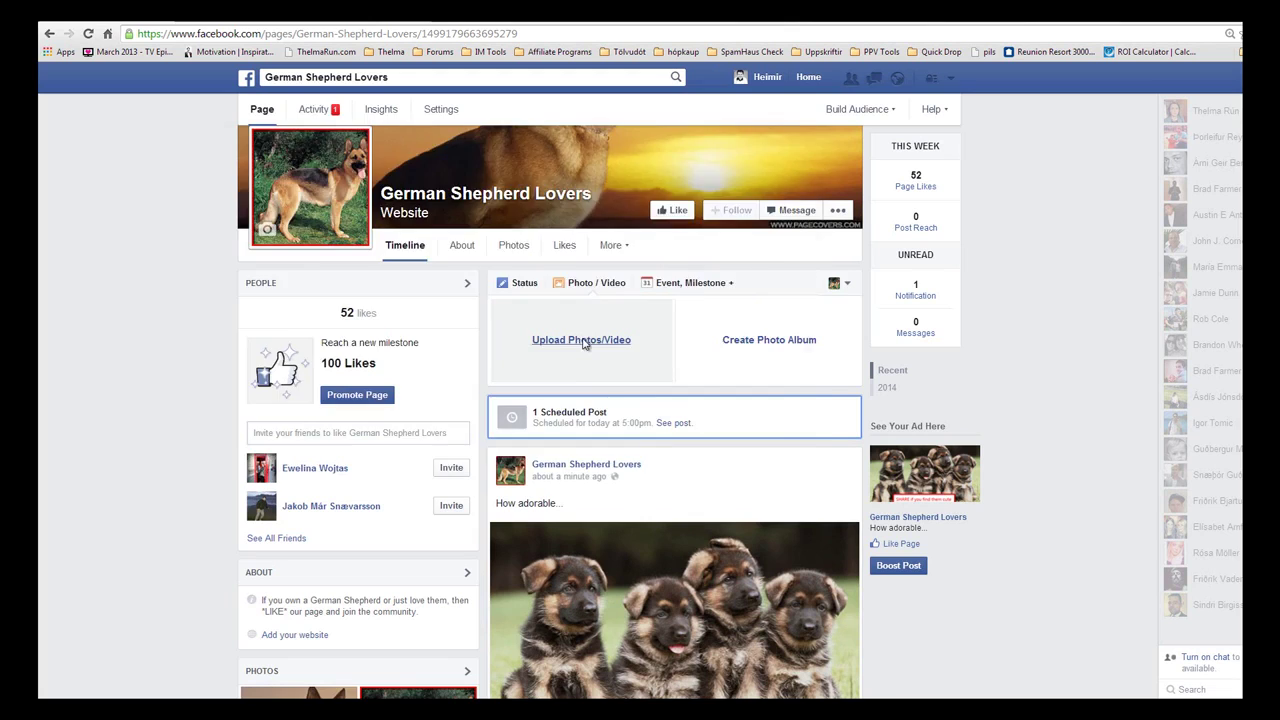
- Upload the Jazz paws image with the caption 'Jazz paws!!!'
click(586, 337)
double_click(500, 230)
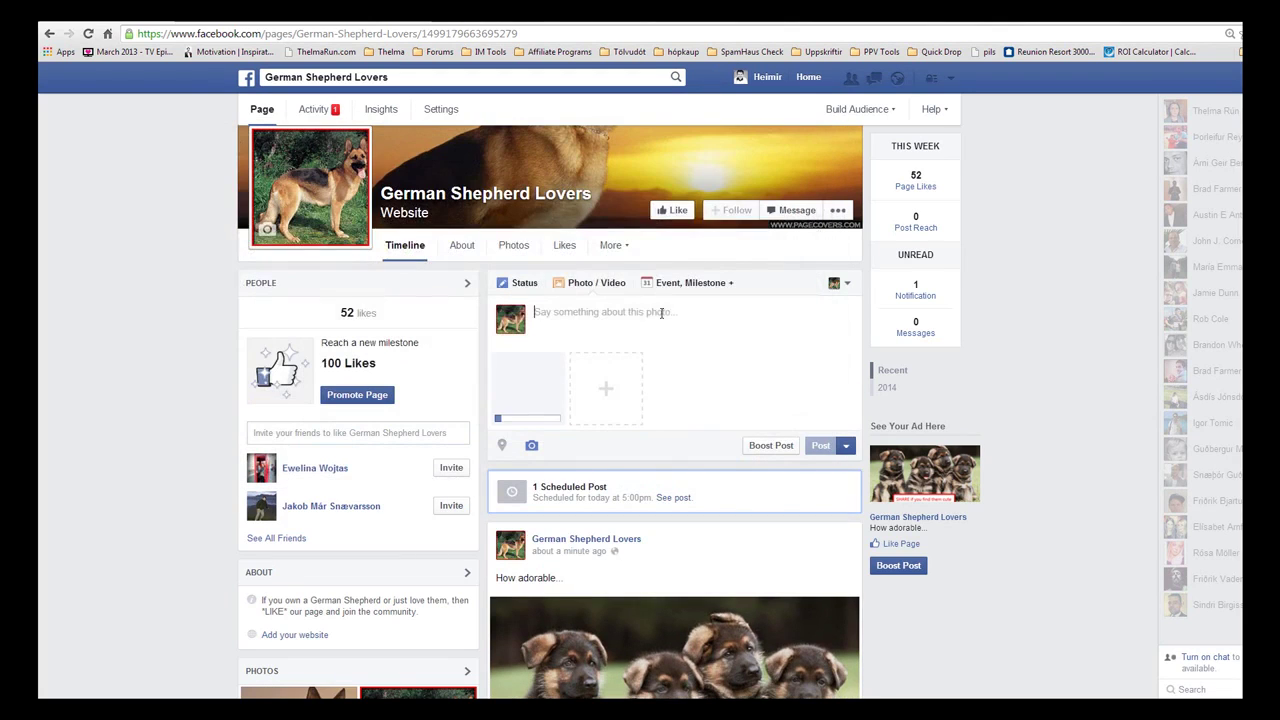
text(Jazz)
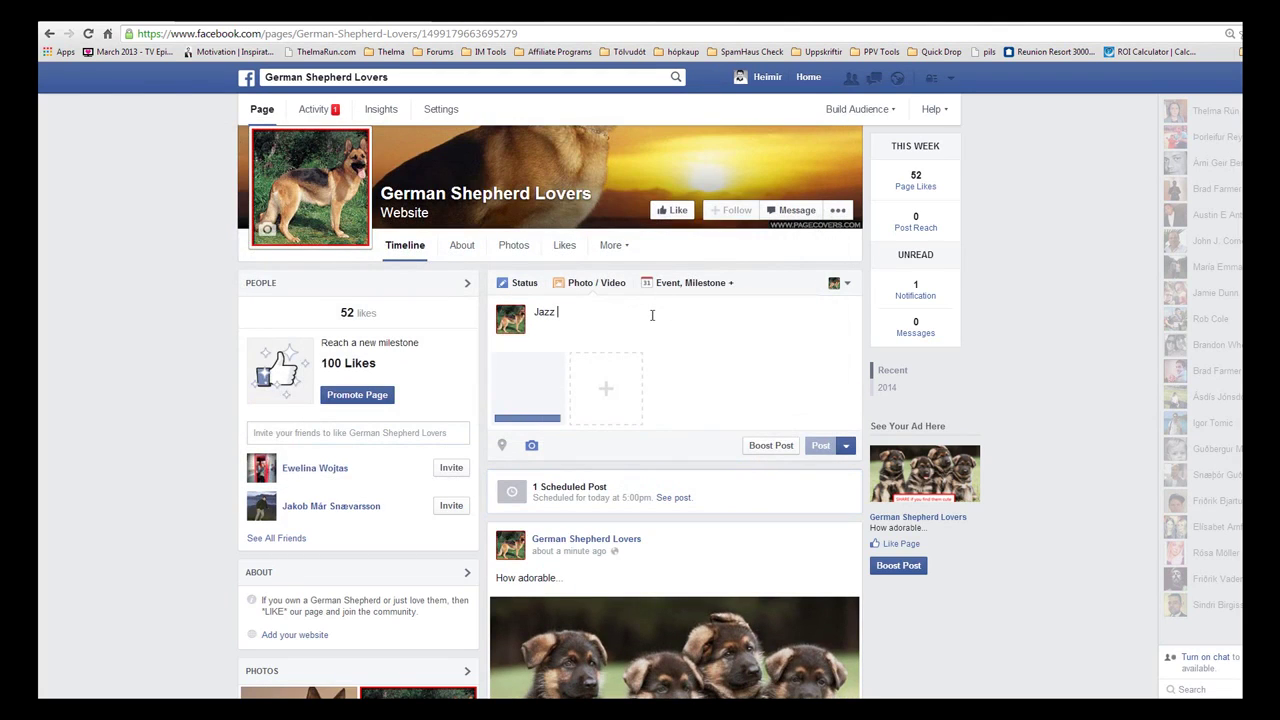
text( paws!!!)
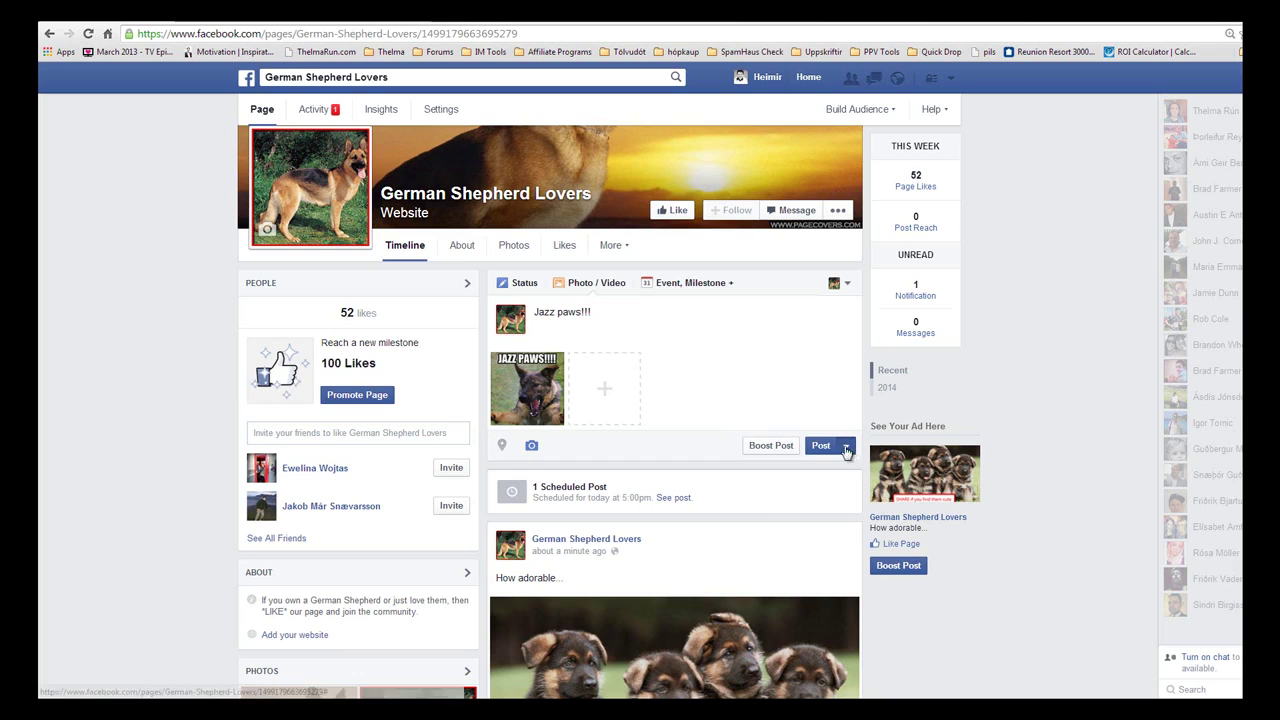
- Schedule the Jazz paws post for 8:00 PM on November 14, 2014
click(846, 445)
click(829, 477)
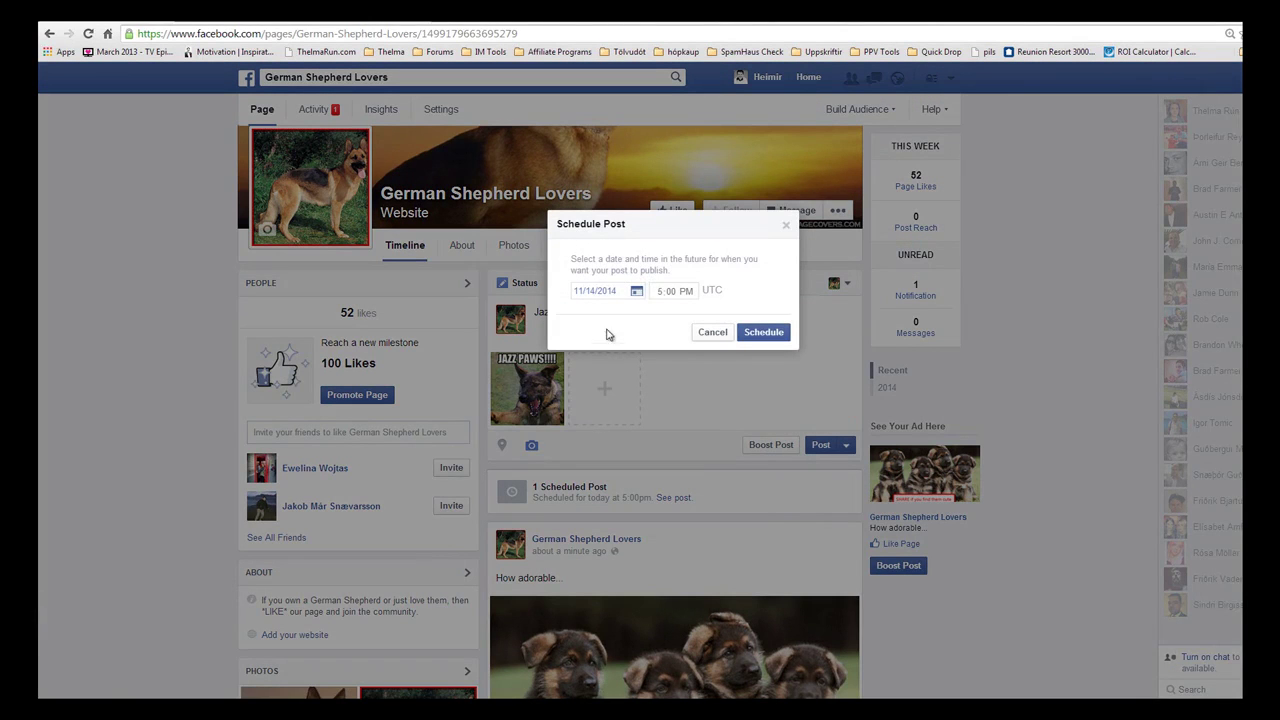
click(661, 291)
click(660, 317)
click(766, 334)
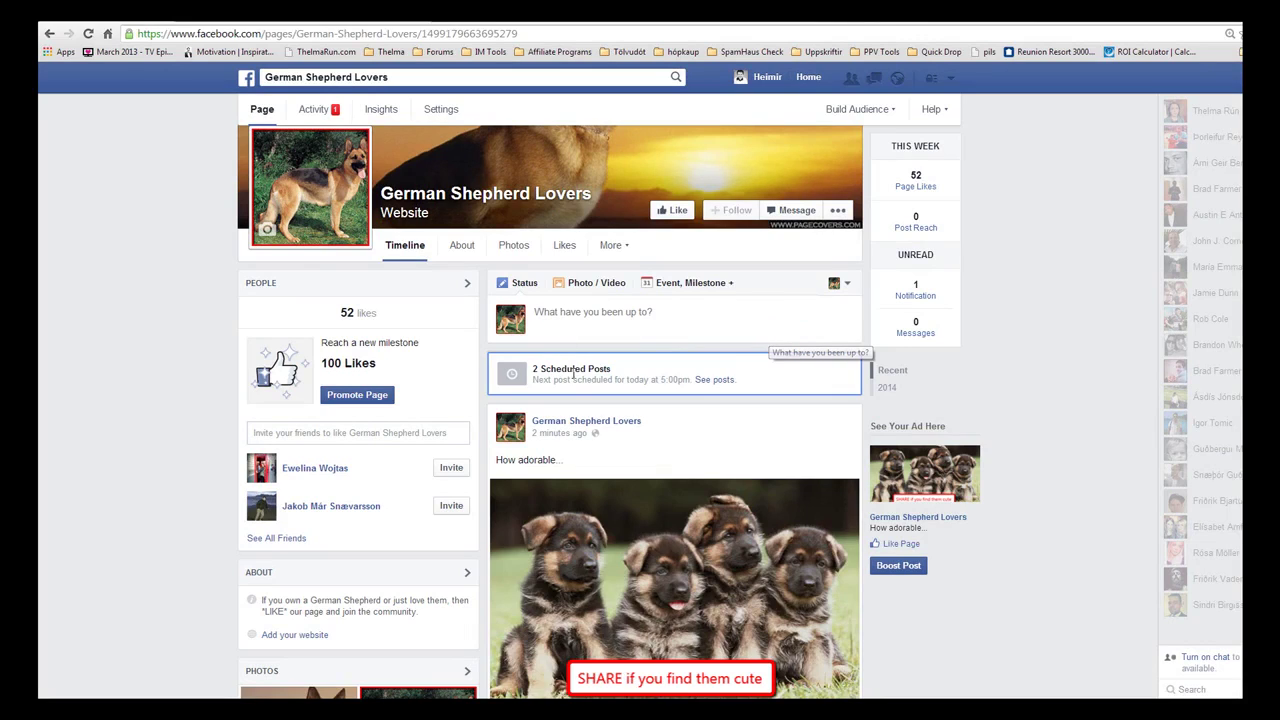
drag(533, 375, 626, 372)
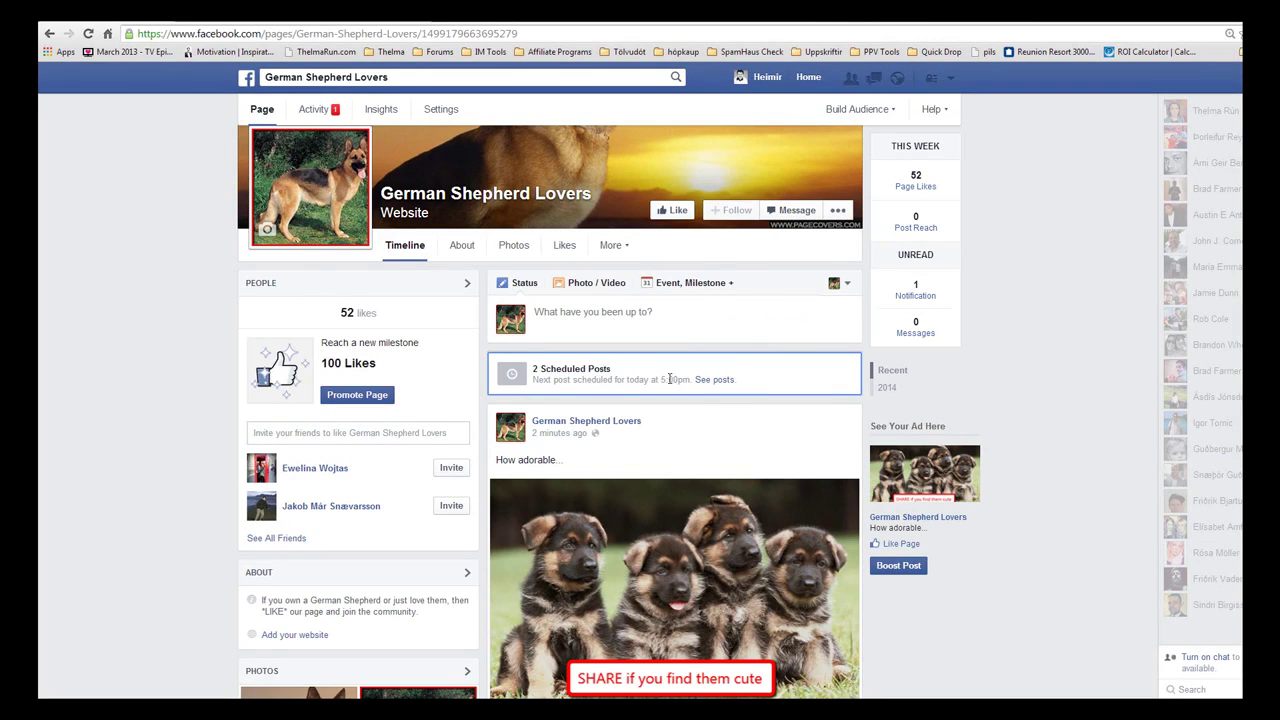
drag(533, 380, 638, 381)
click(702, 380)
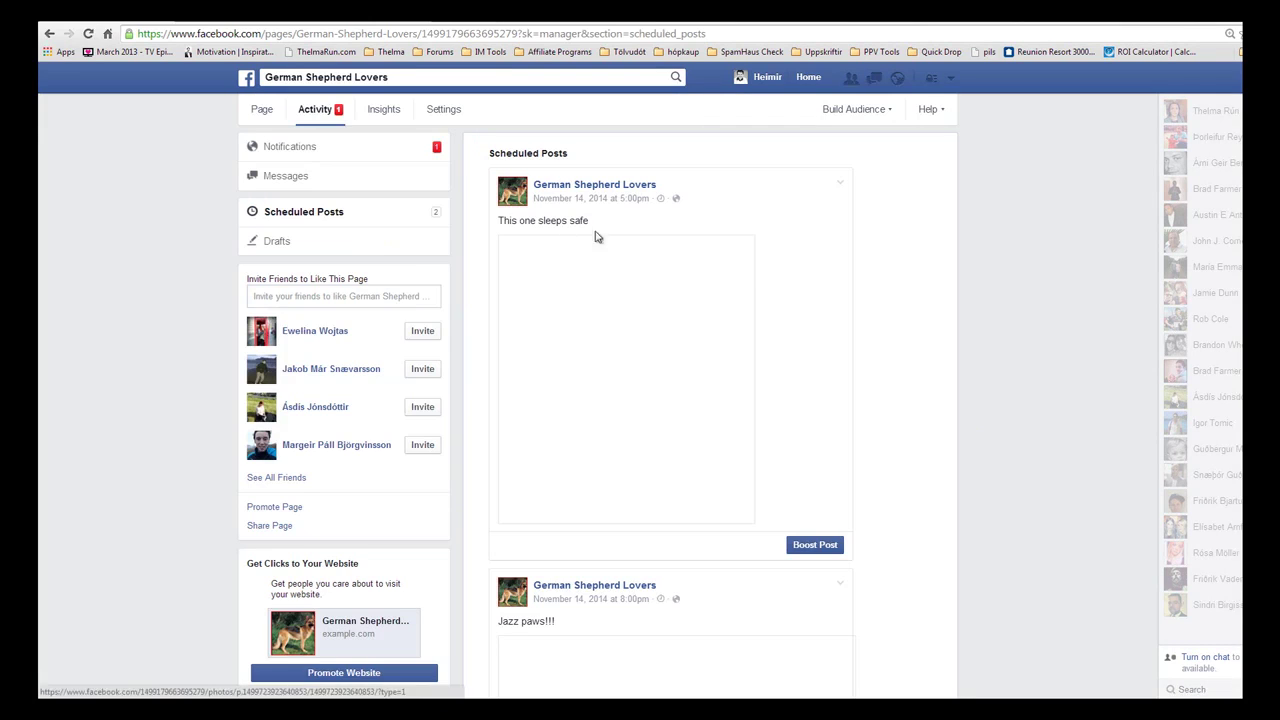
scroll(720, 240, down, 1)
scroll(757, 277, down, 2)
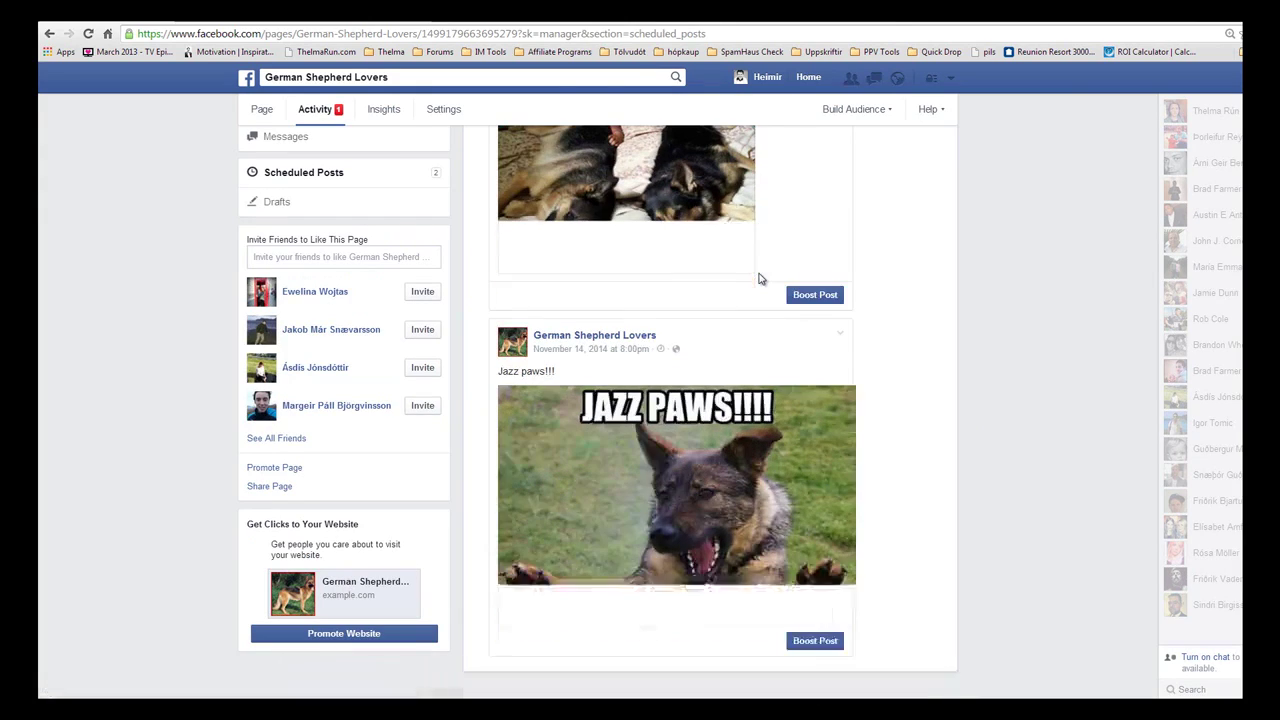
scroll(800, 380, up, 2)
scroll(800, 380, up, 1)
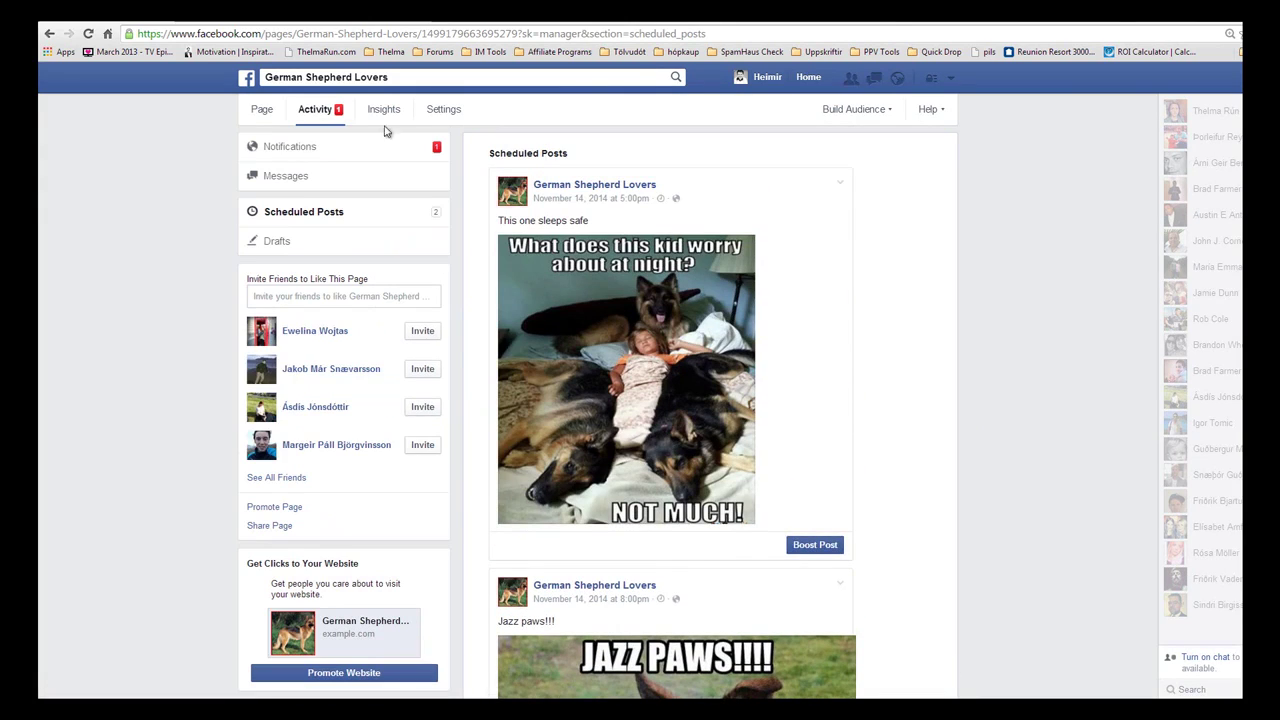
click(262, 109)
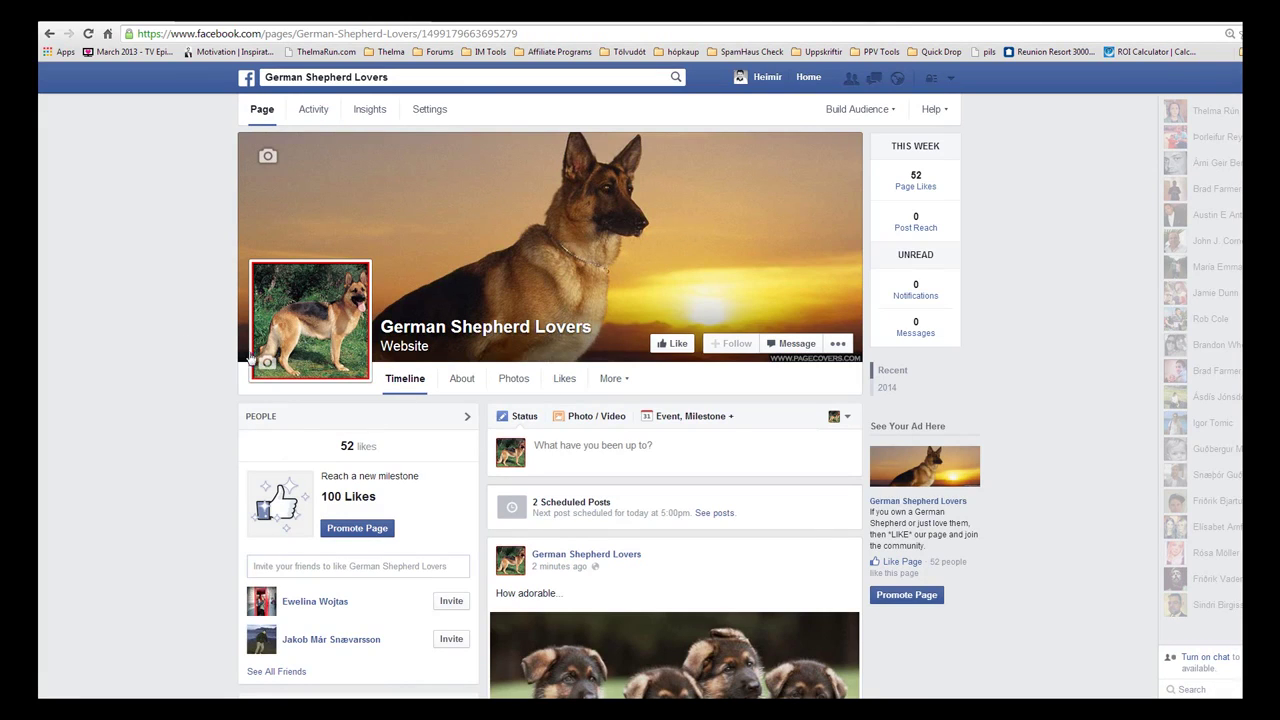
scroll(737, 463, down, 1)
scroll(660, 402, up, 1)
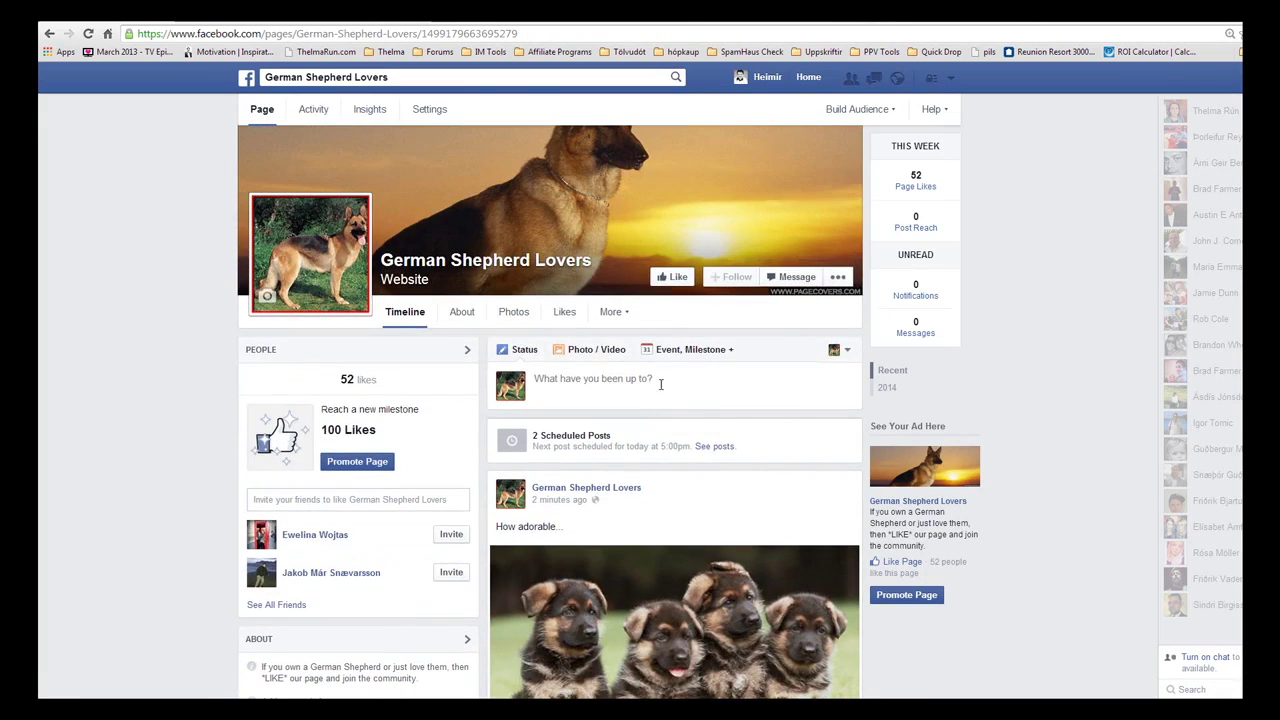
click(658, 378)
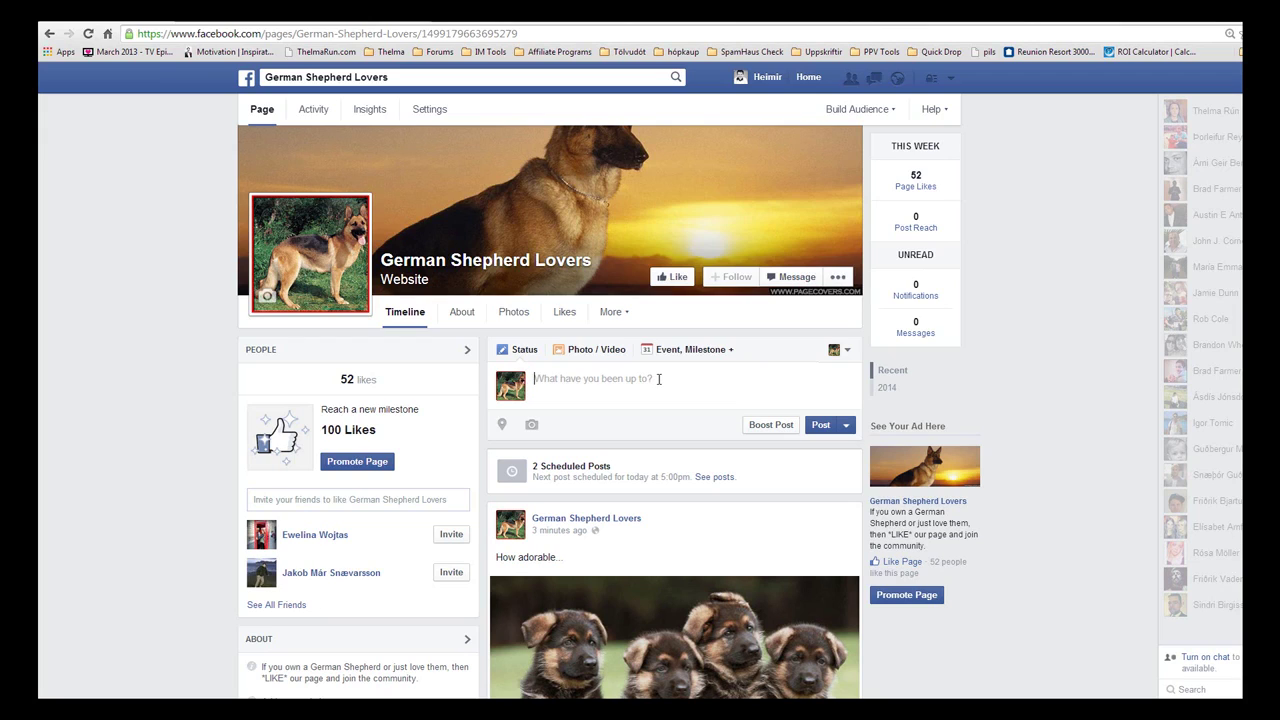
scroll(615, 378, up, 1)
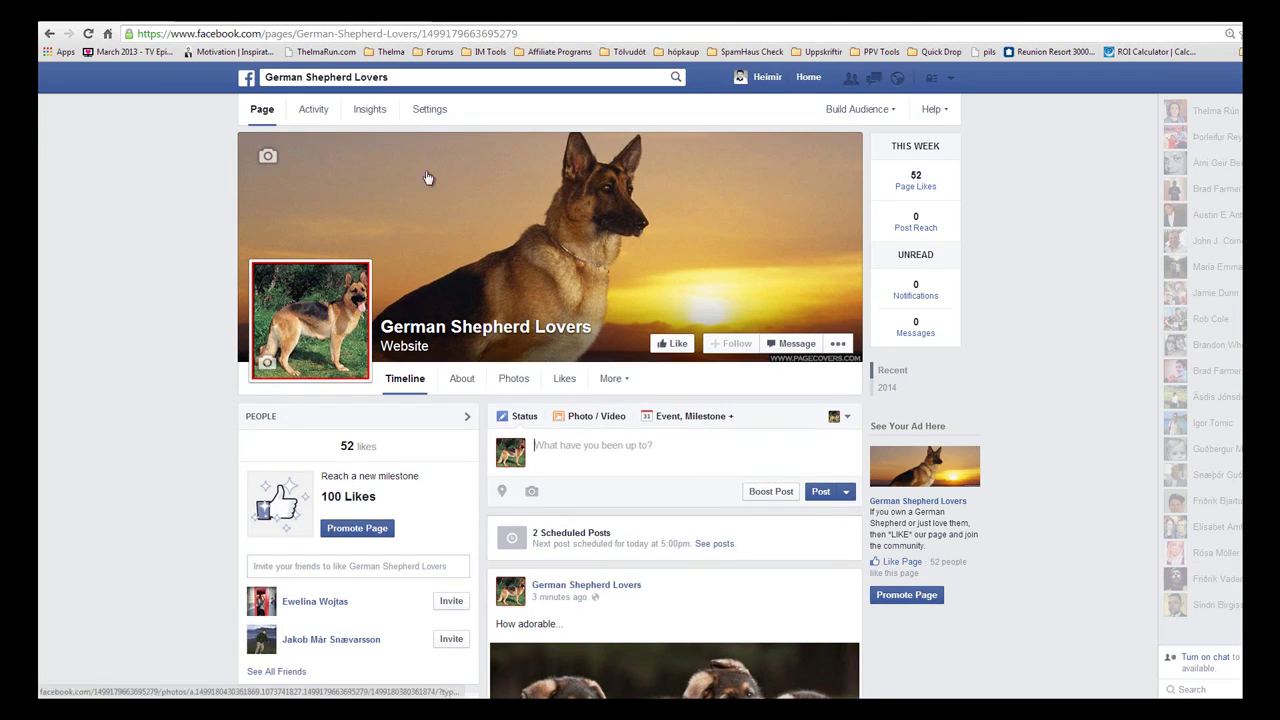
- Open page Insights, browse the Visits, Posts and People statistics, then return to Overview
click(370, 110)
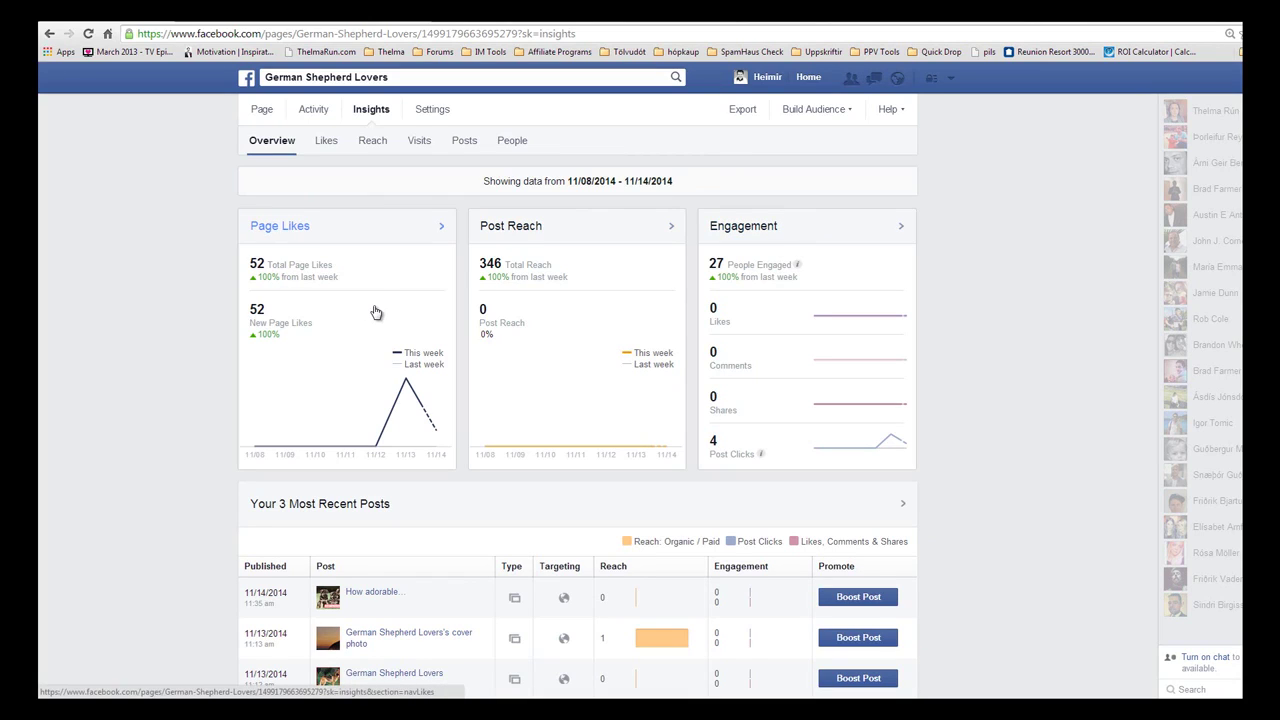
click(421, 142)
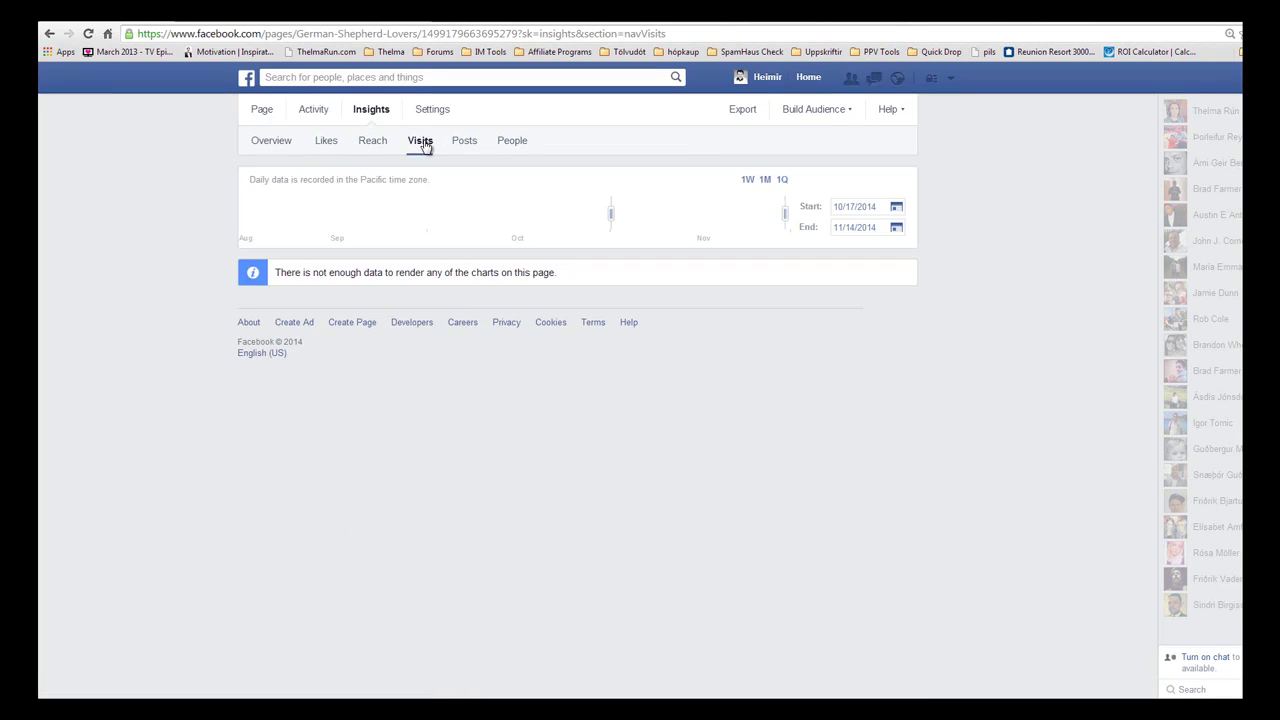
click(466, 143)
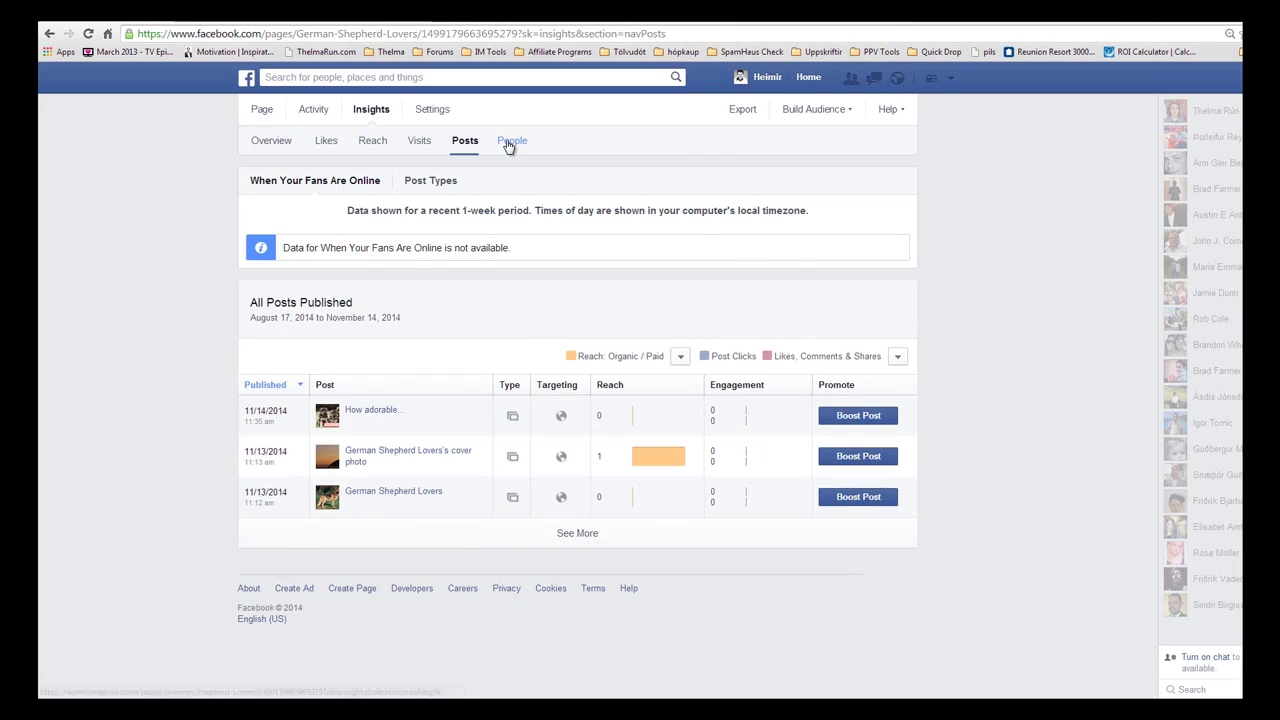
click(510, 142)
click(420, 143)
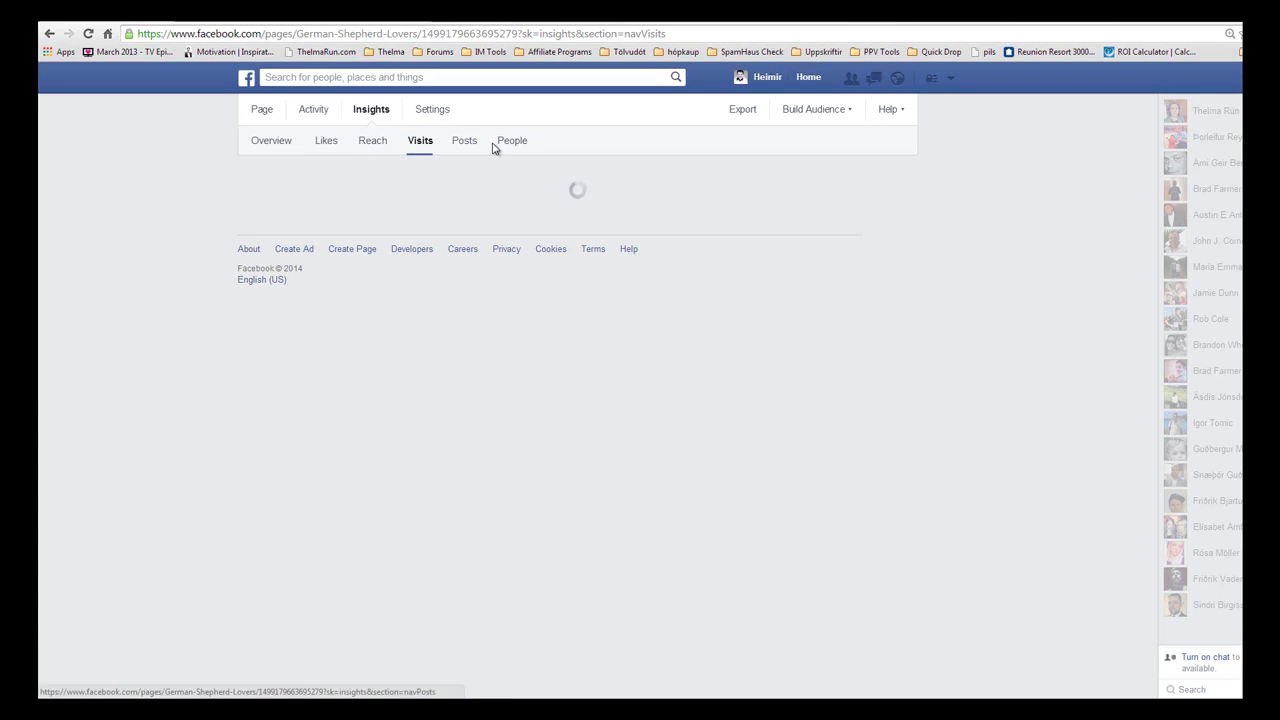
click(370, 112)
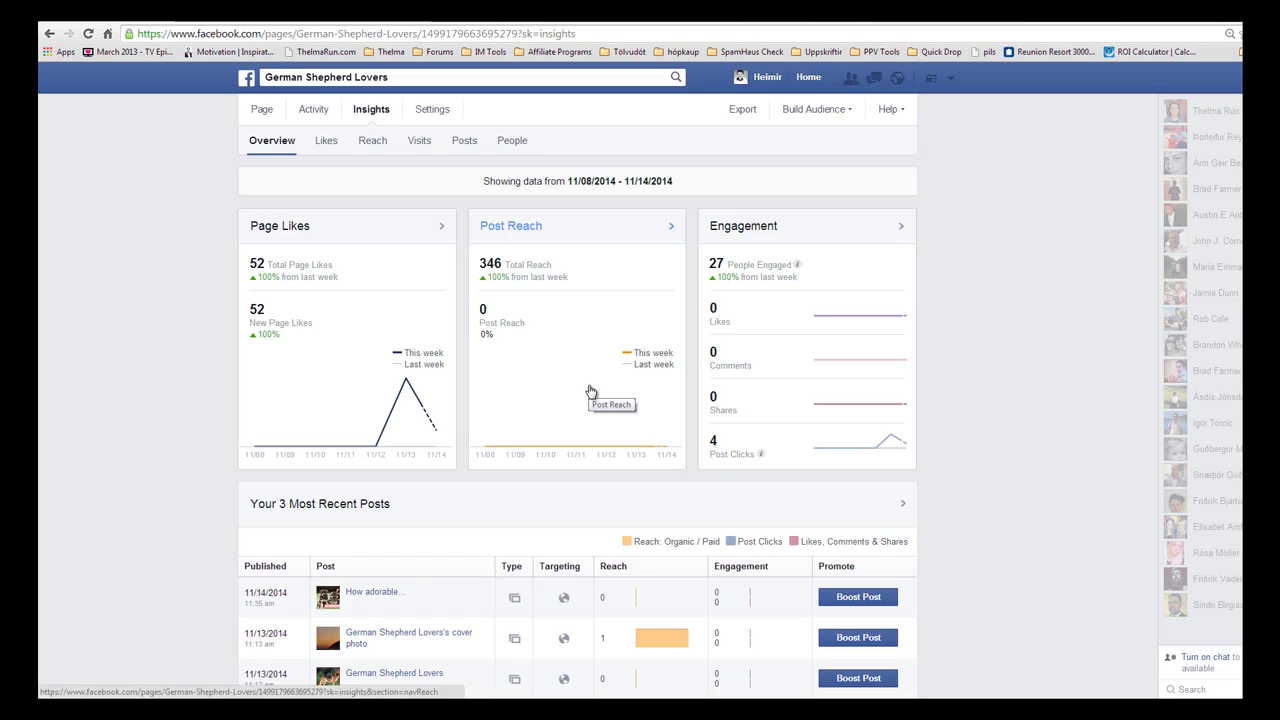
- Go back to the German Shepherd Lovers timeline and scroll down to the puppy post
click(262, 109)
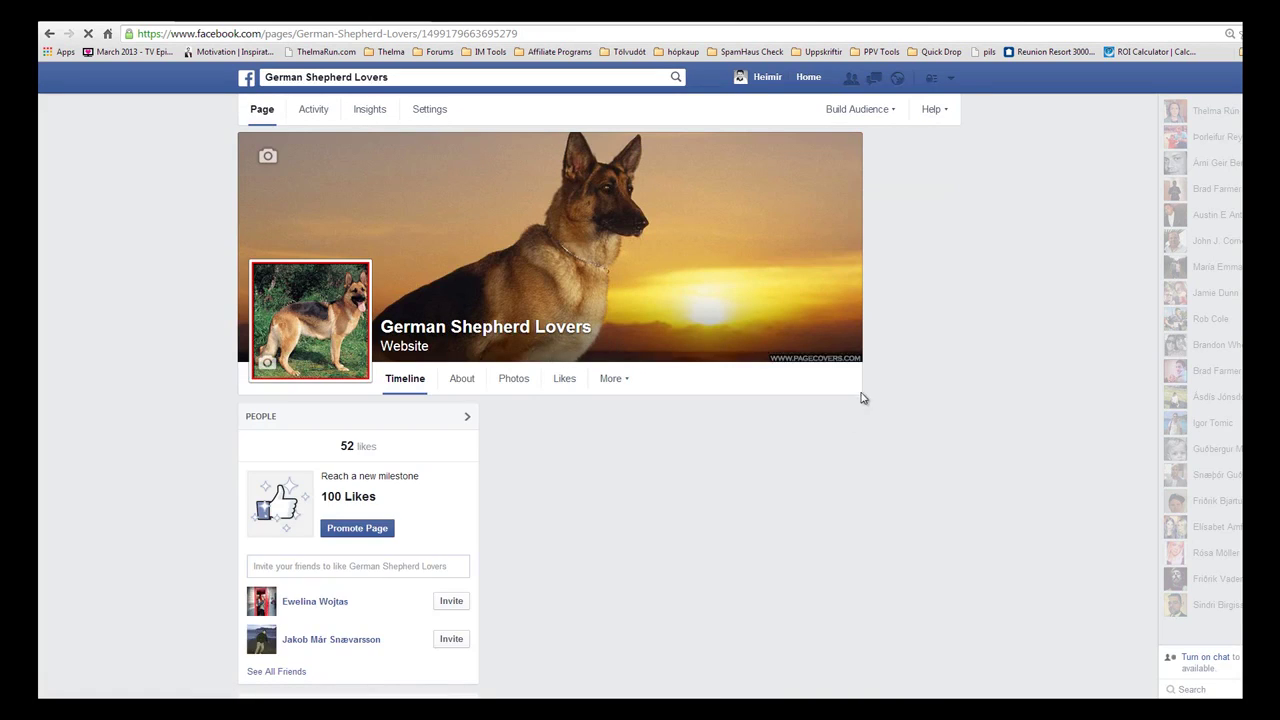
scroll(745, 429, down, 3)
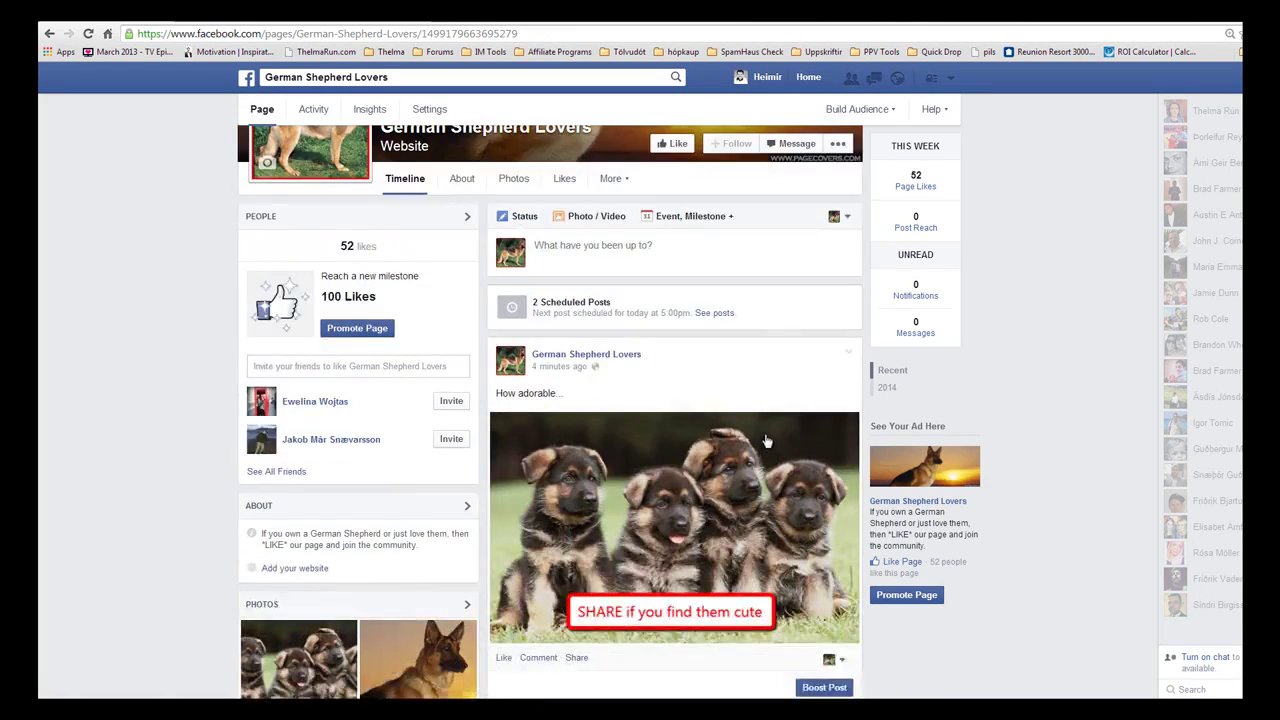